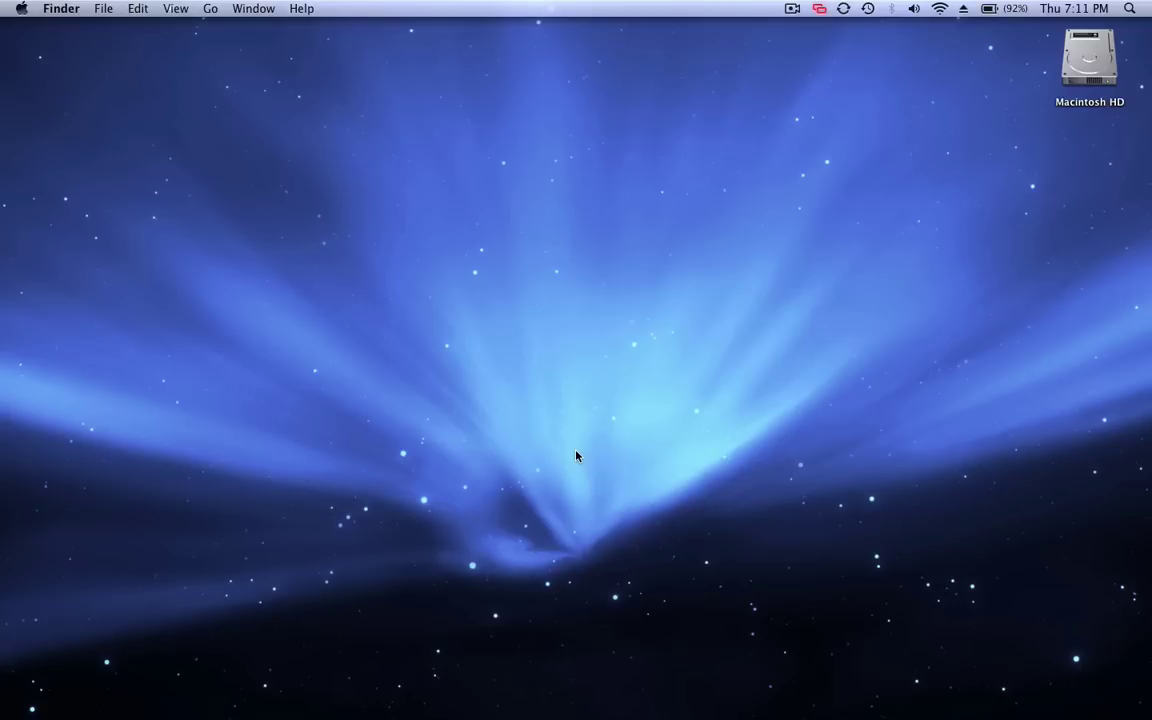
pyautogui.moveTo(540, 716)
pyautogui.click(588, 714)
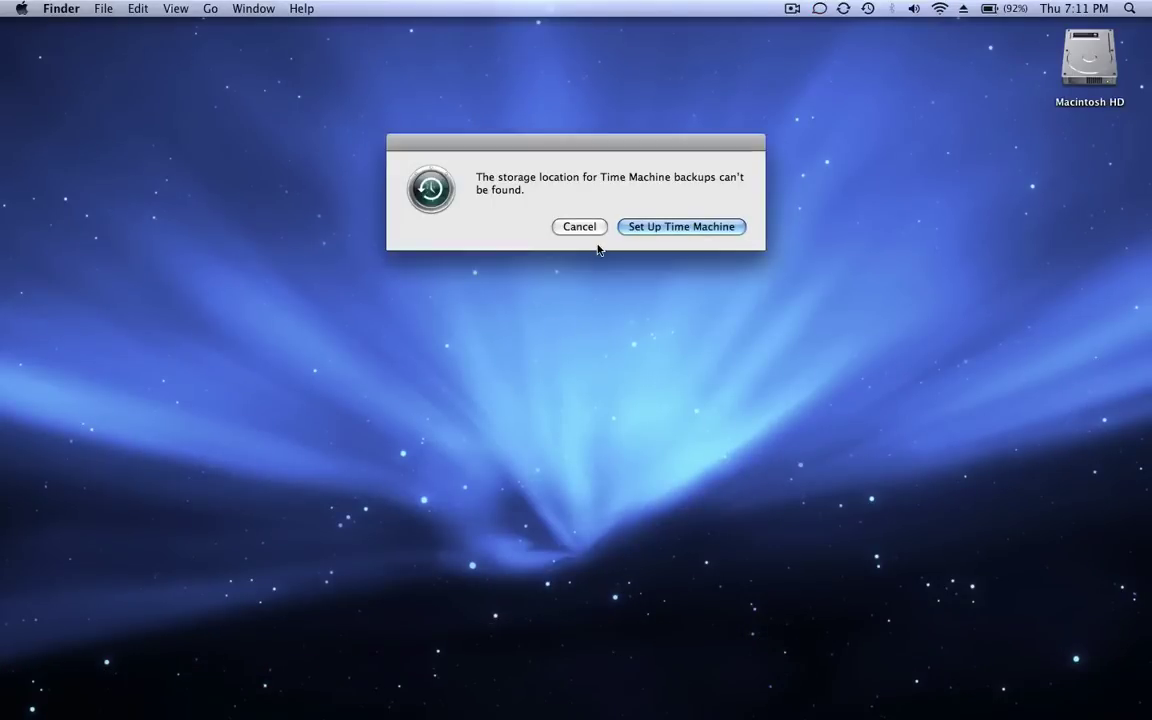
pyautogui.click(580, 227)
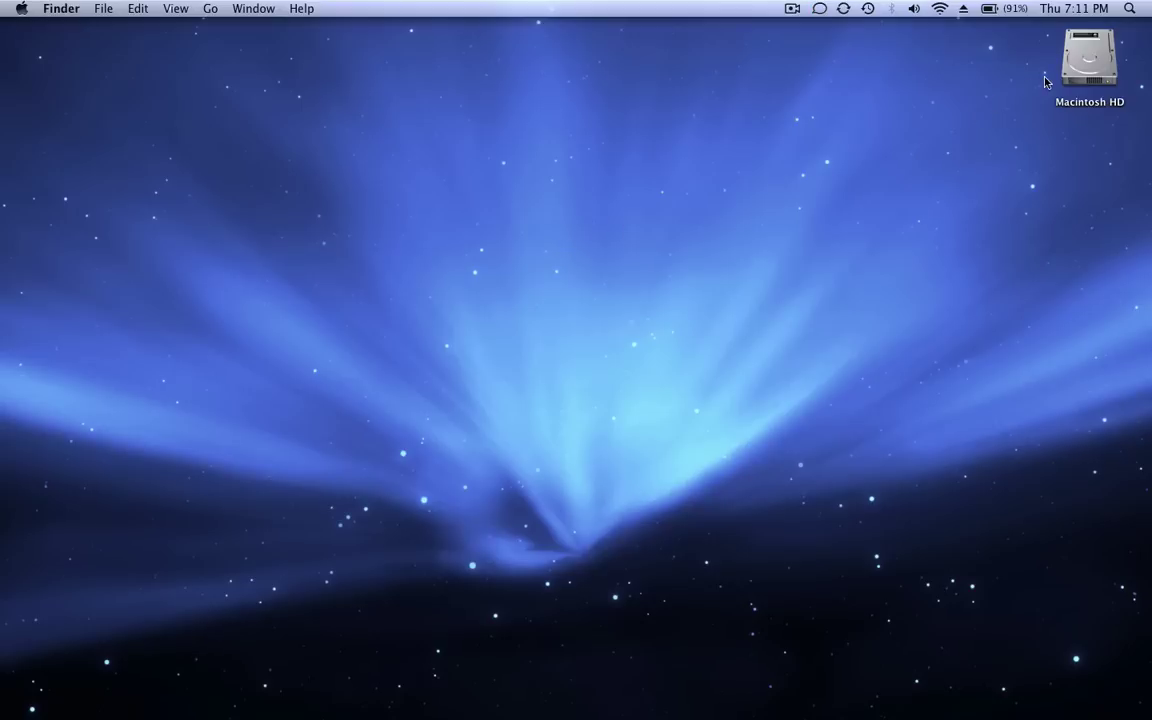
# - Examine the capacity and available space of the Macintosh HD volume in its info window
pyautogui.click(1082, 72)
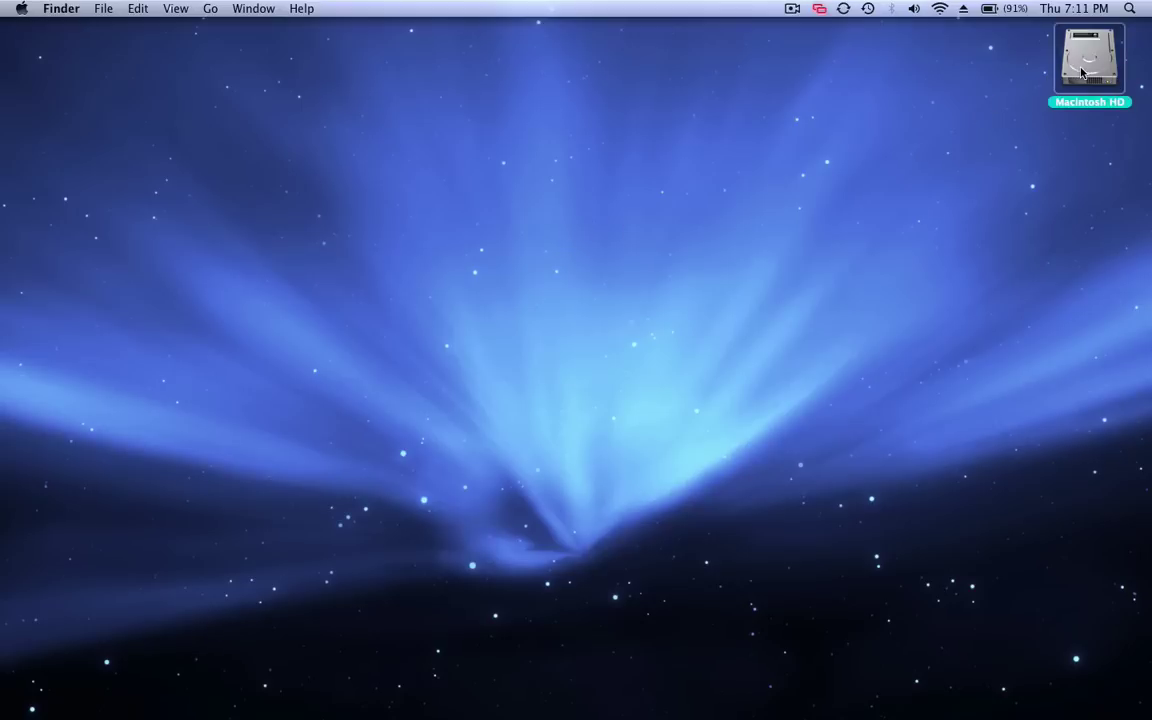
pyautogui.press('super+i')
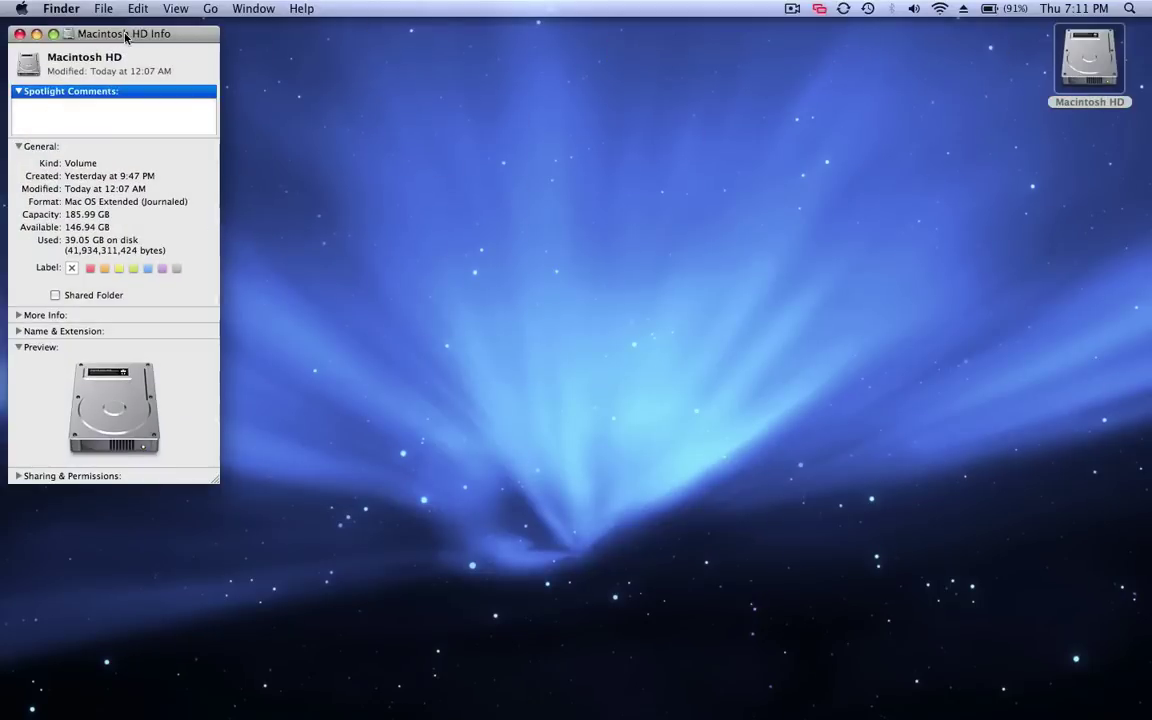
pyautogui.moveTo(125, 37); pyautogui.dragTo(458, 85)
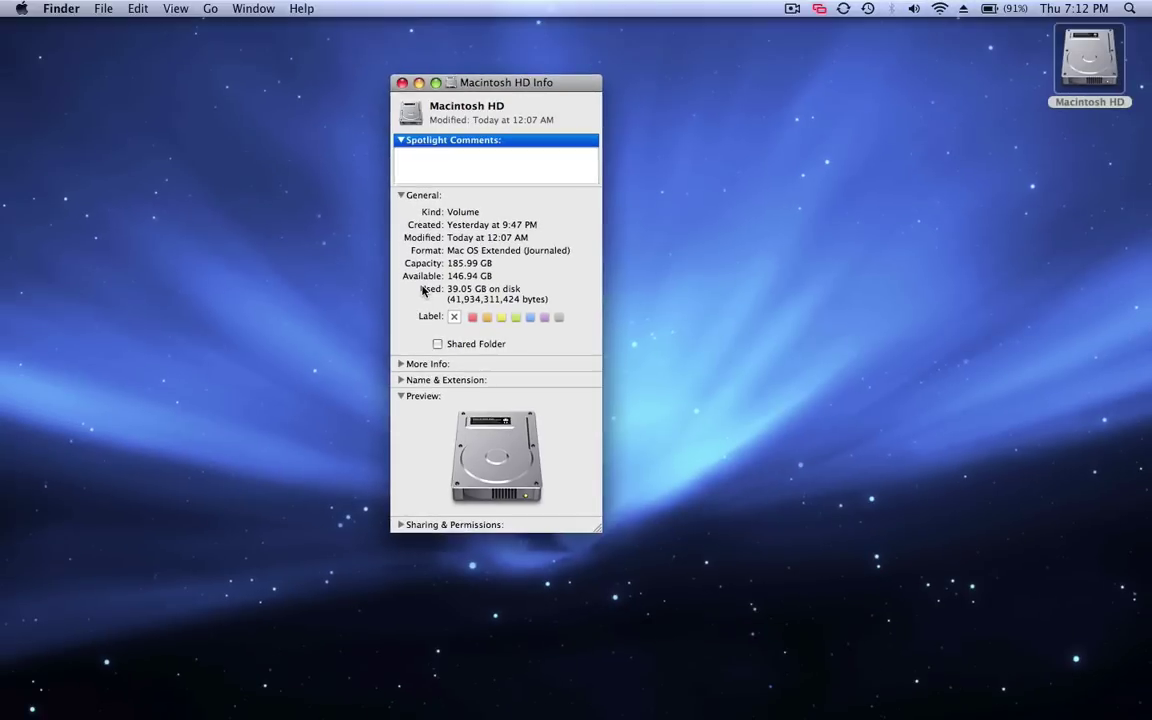
pyautogui.click(402, 82)
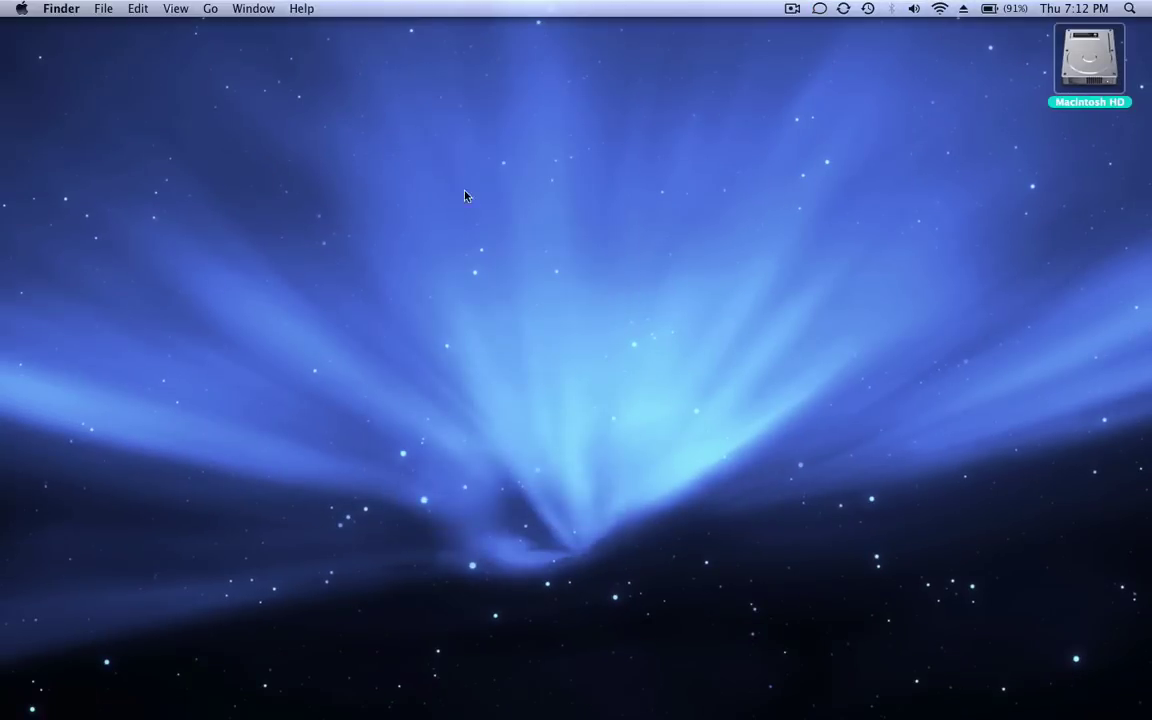
pyautogui.click(476, 211)
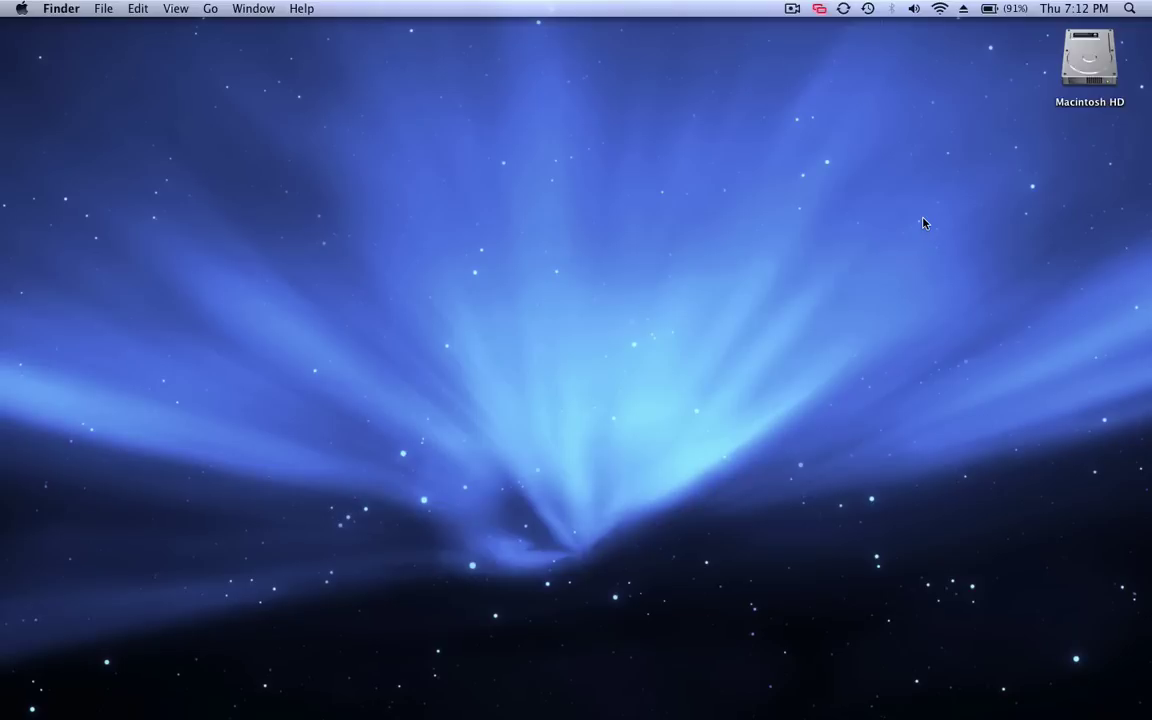
# - Create a 50 GB Windows partition on Macintosh HD with Boot Camp Assistant, and postpone the Windows installation
pyautogui.press('super+space')
pyautogui.write('b')
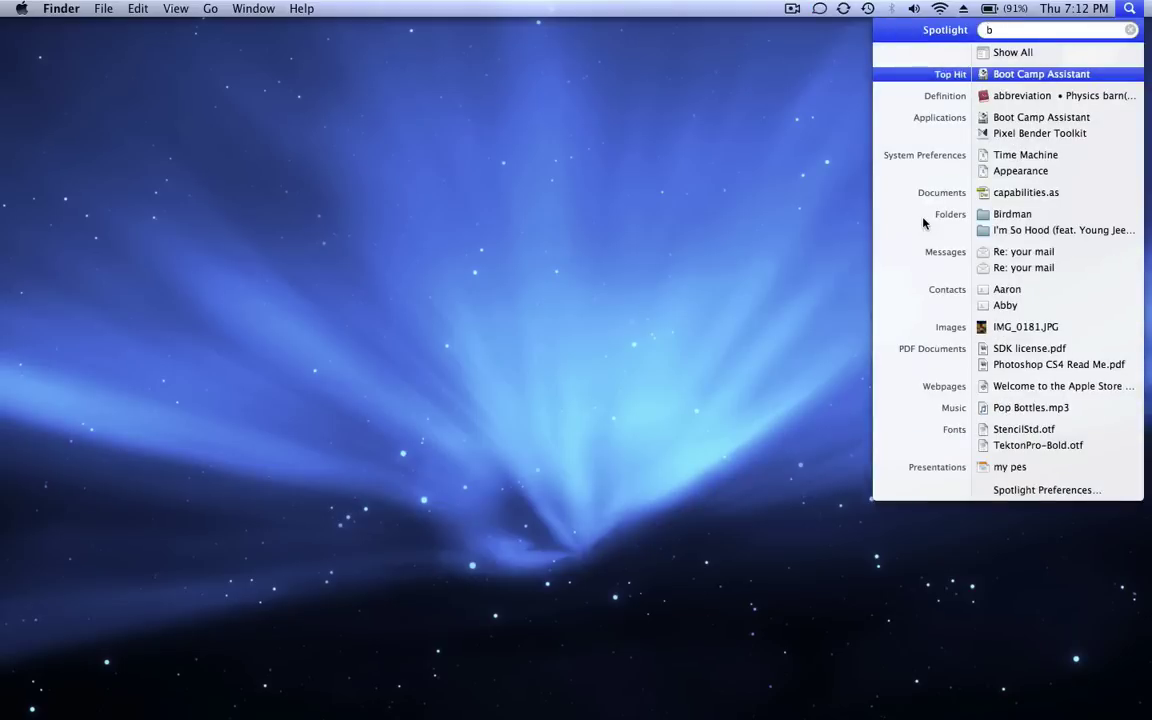
pyautogui.press('Return')
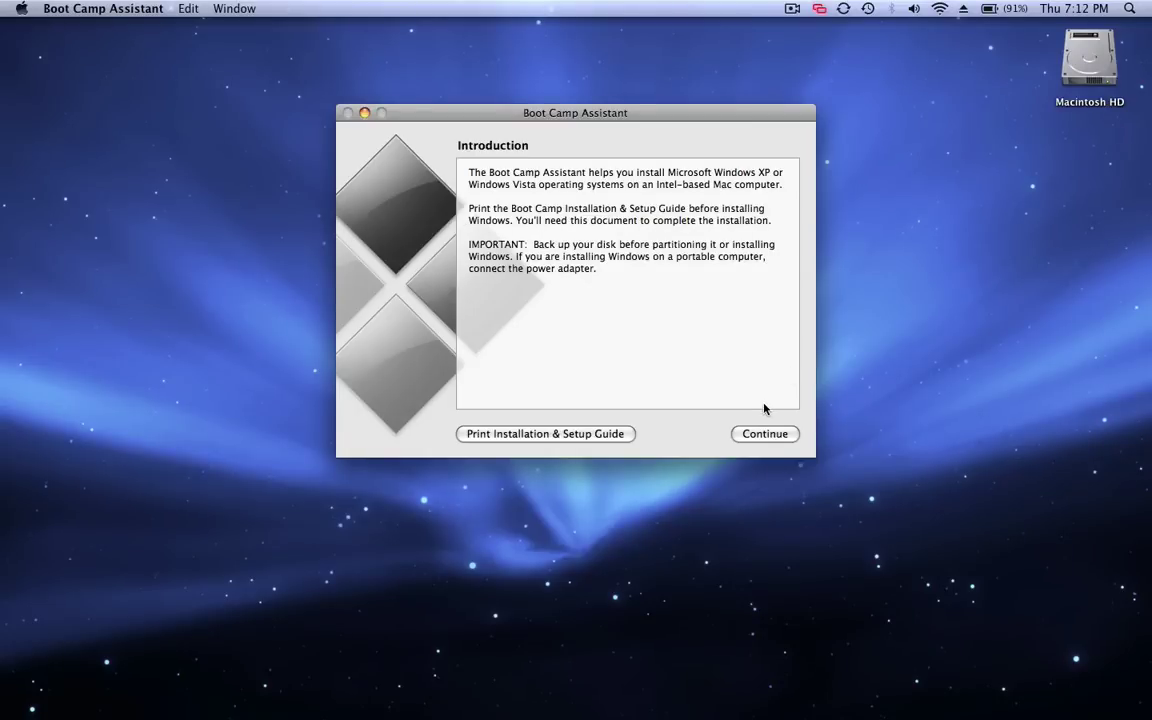
pyautogui.click(771, 434)
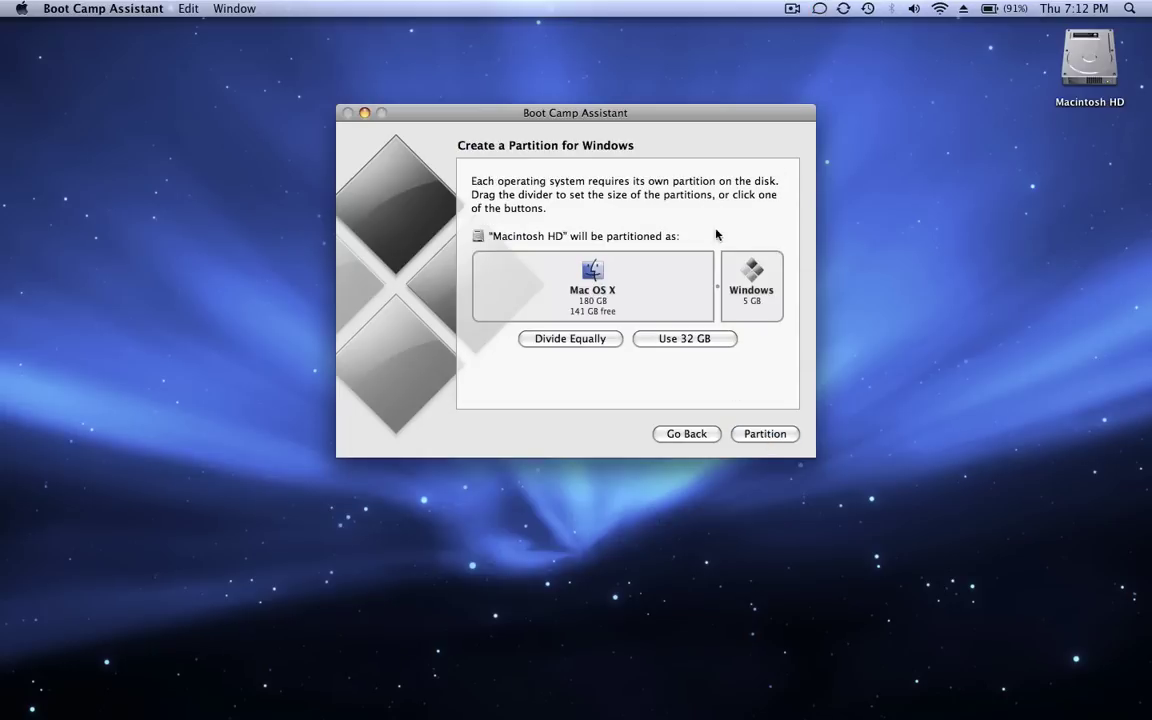
pyautogui.moveTo(717, 286); pyautogui.dragTo(672, 293)
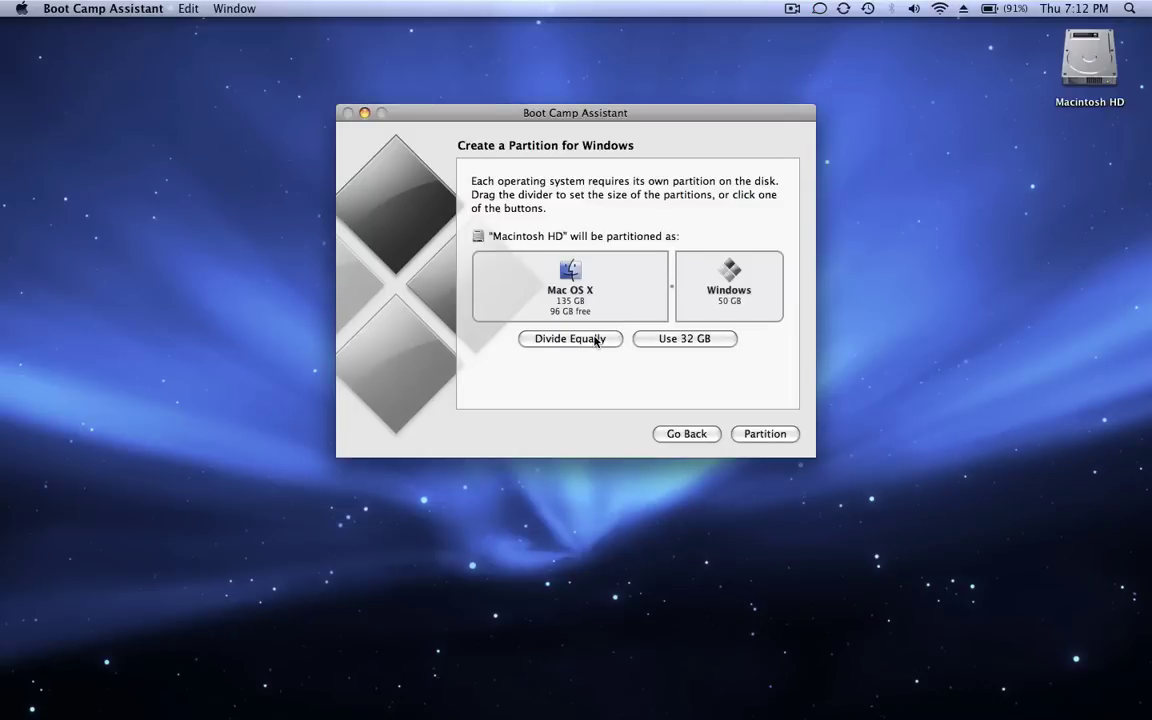
pyautogui.click(770, 440)
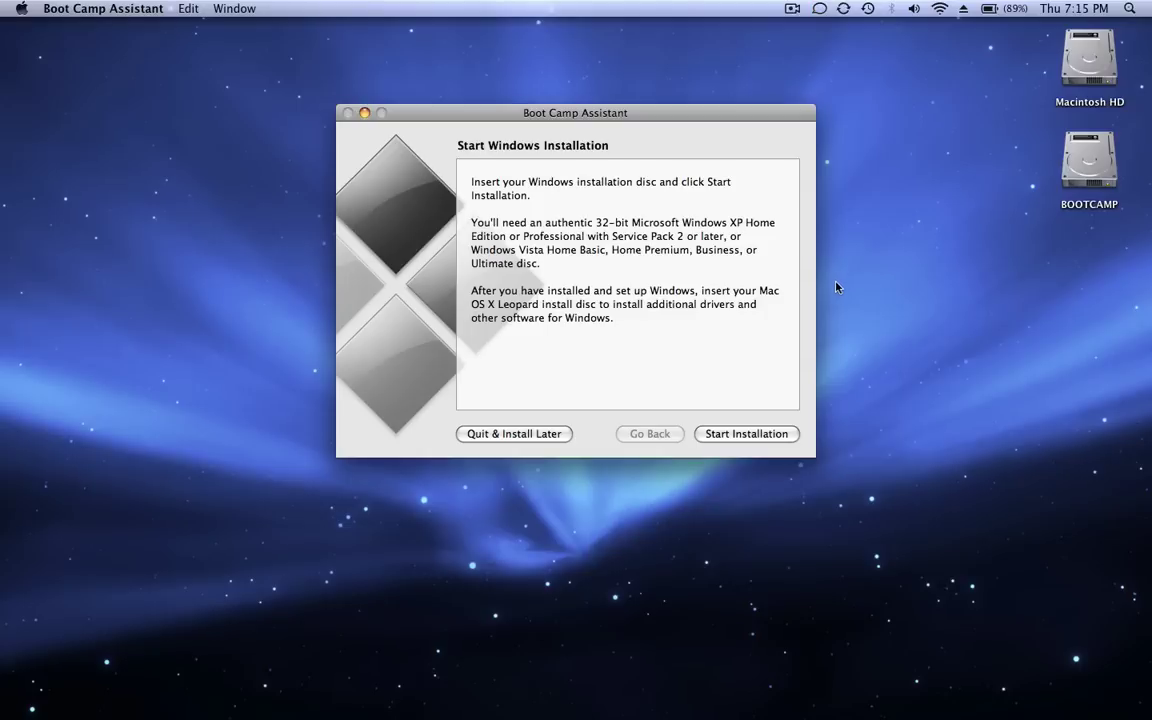
pyautogui.click(540, 436)
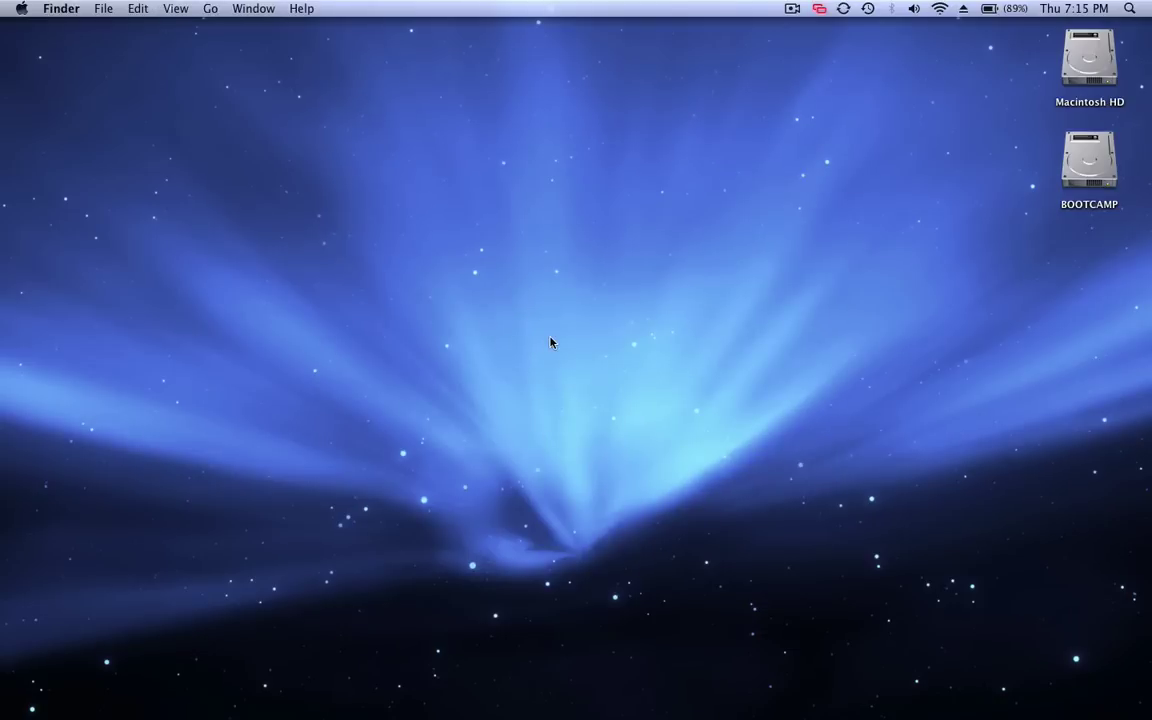
# - Rename the BOOTCAMP volume on the desktop to Backup
pyautogui.click(1083, 168)
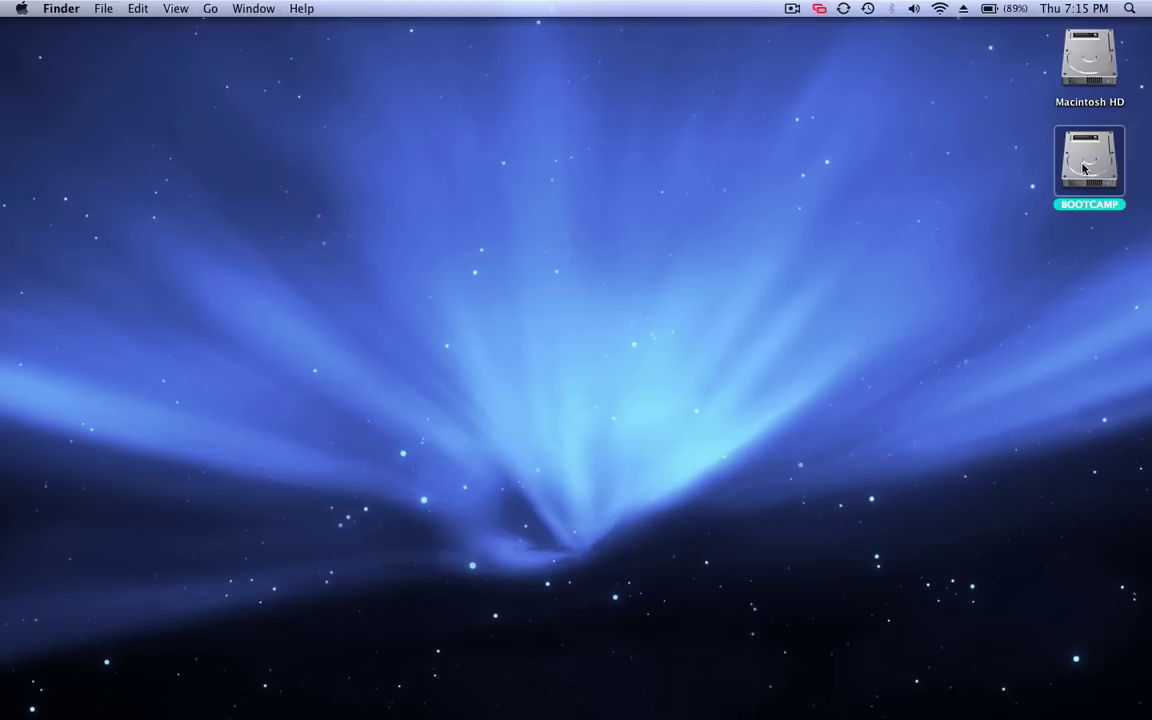
pyautogui.press('Return')
pyautogui.write('B')
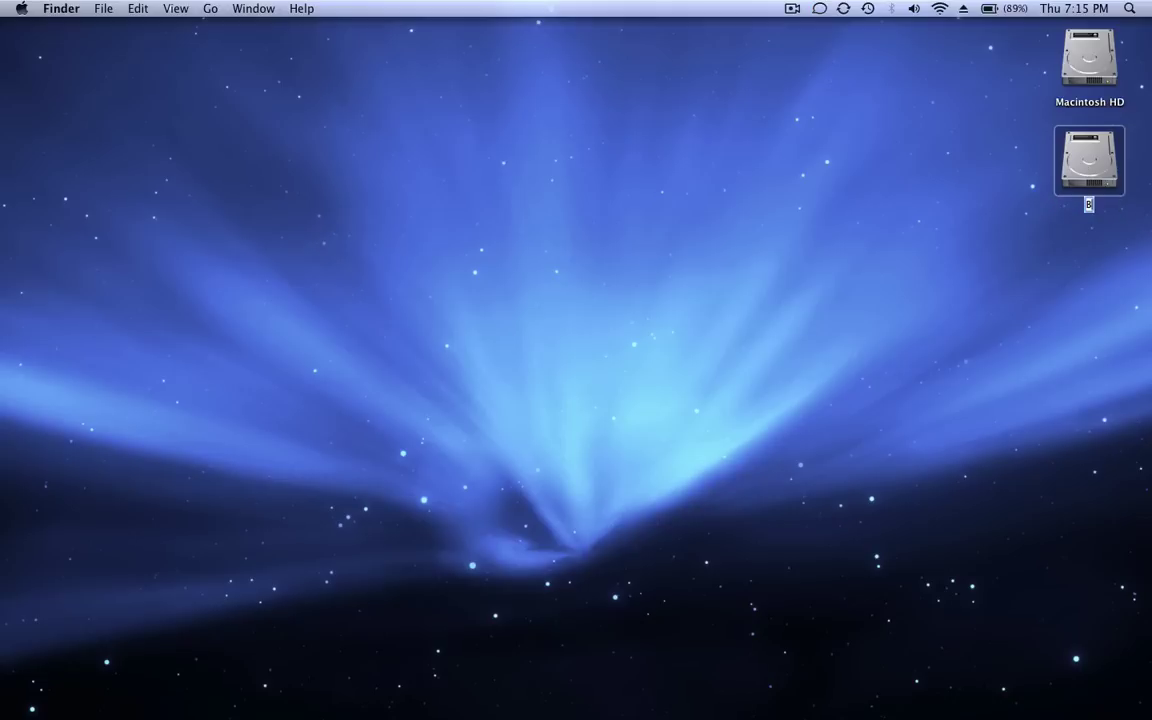
pyautogui.write('ackup')
pyautogui.click(939, 304)
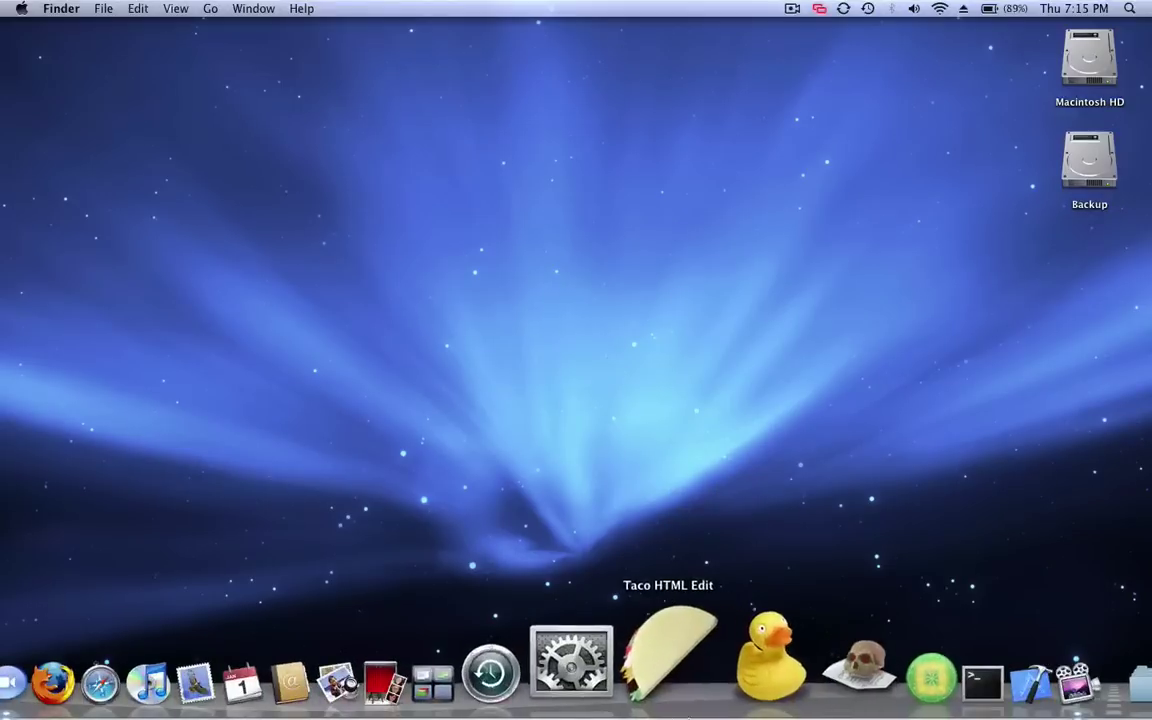
# - Open the Time Machine preferences through its set-up prompt and switch Time Machine off
pyautogui.click(568, 658)
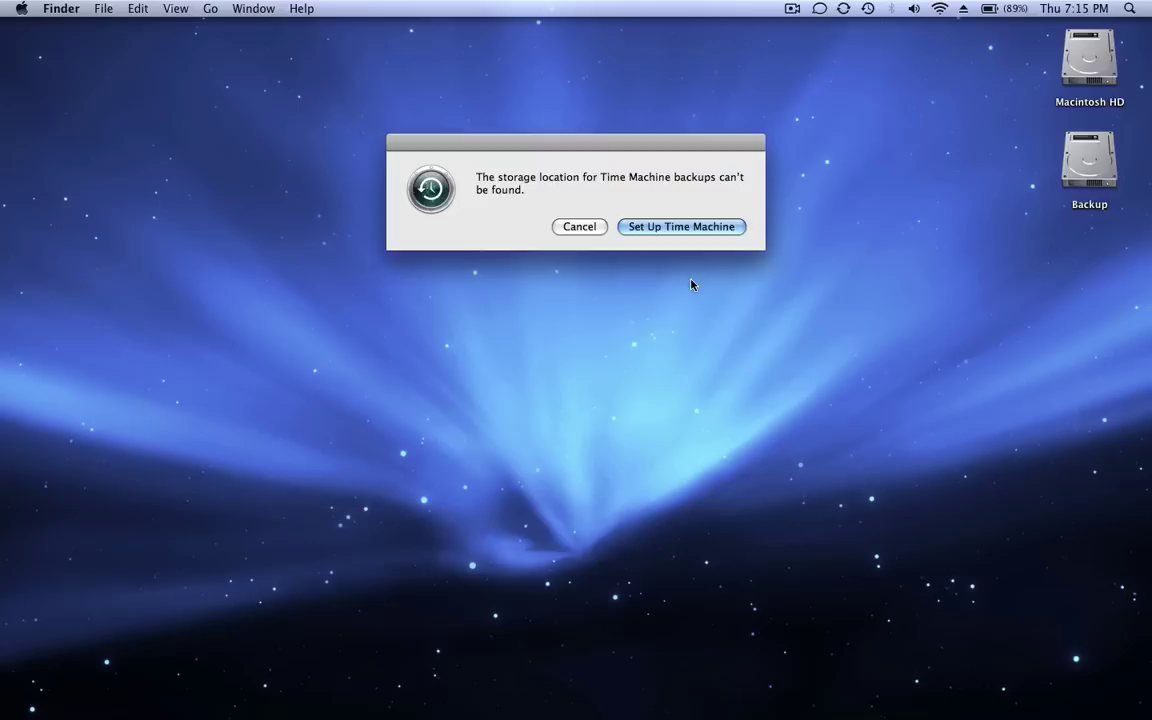
pyautogui.click(665, 226)
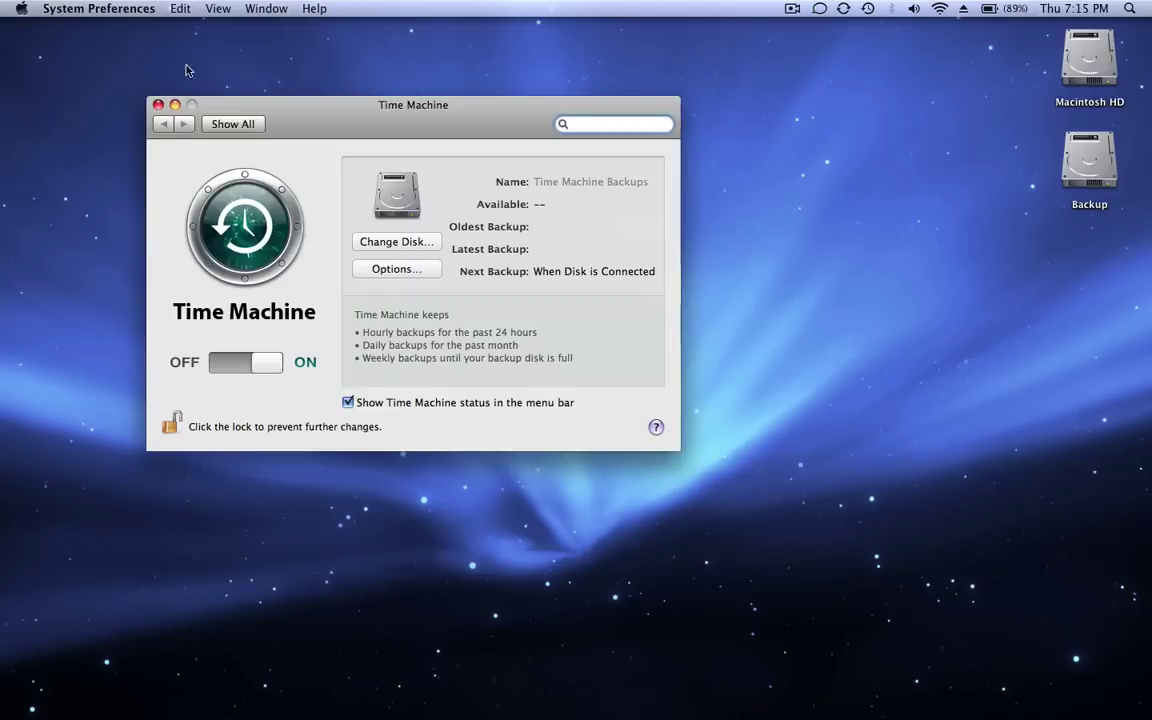
pyautogui.moveTo(350, 110); pyautogui.dragTo(399, 140)
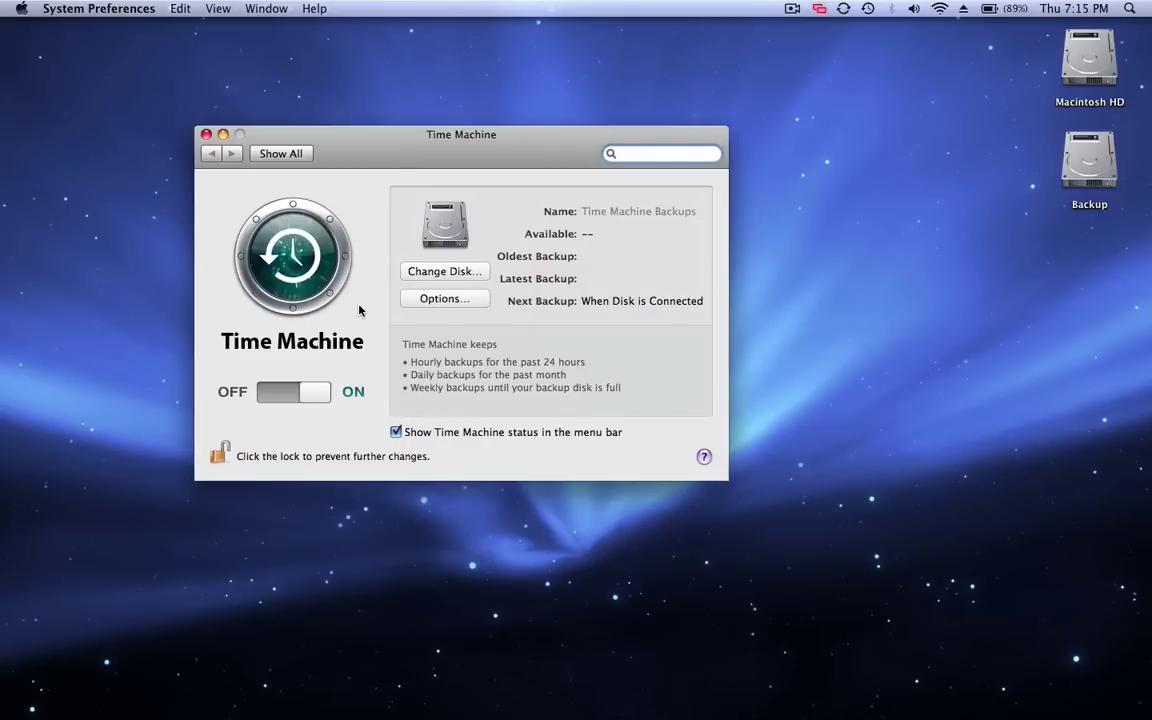
pyautogui.click(276, 393)
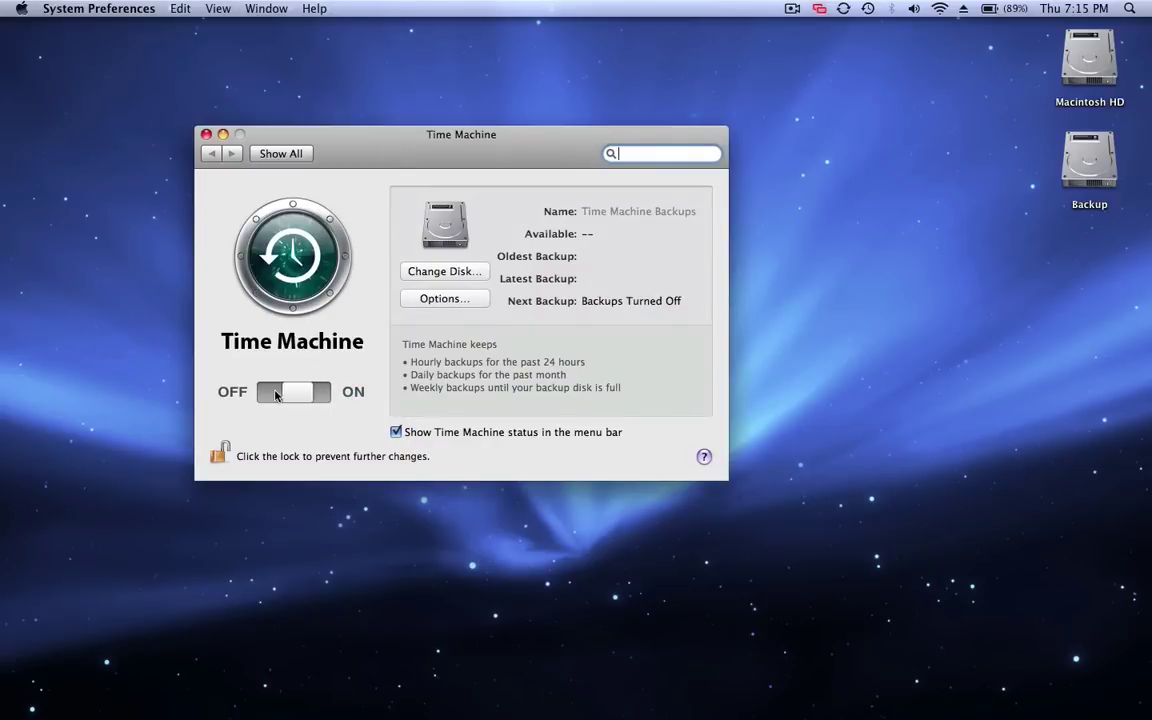
# - Assign the Backup volume as the Time Machine disk, agreeing to erase it, and start a backup immediately
pyautogui.click(467, 271)
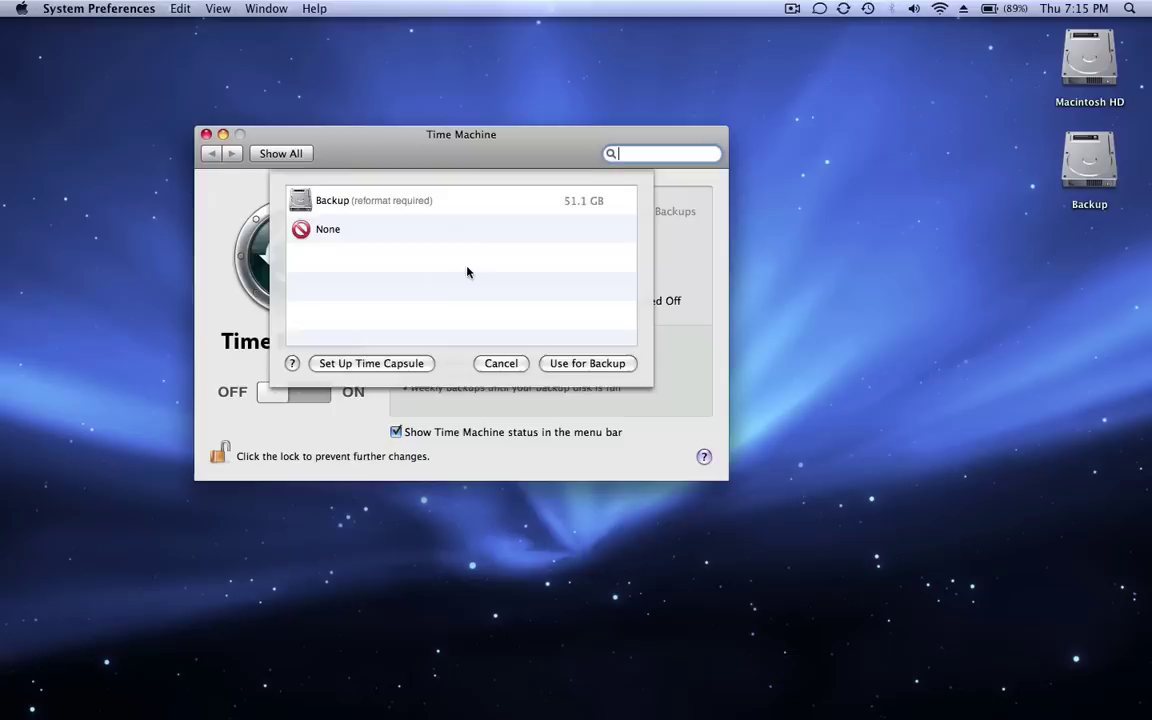
pyautogui.click(399, 210)
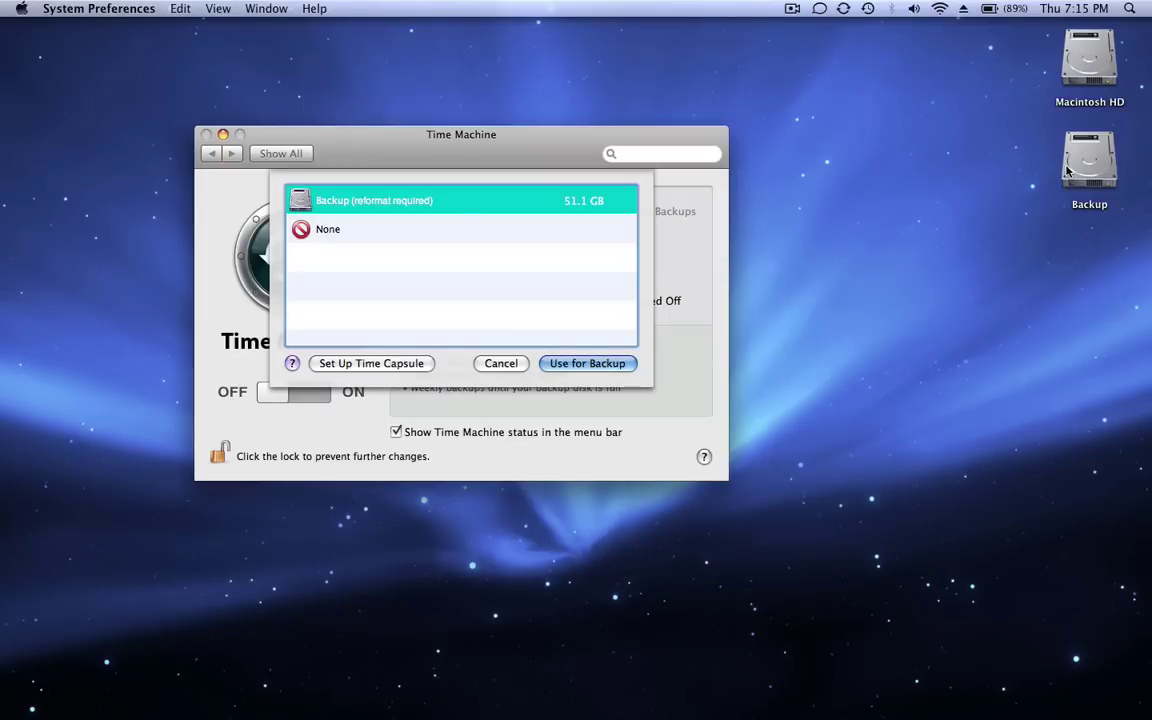
pyautogui.click(594, 364)
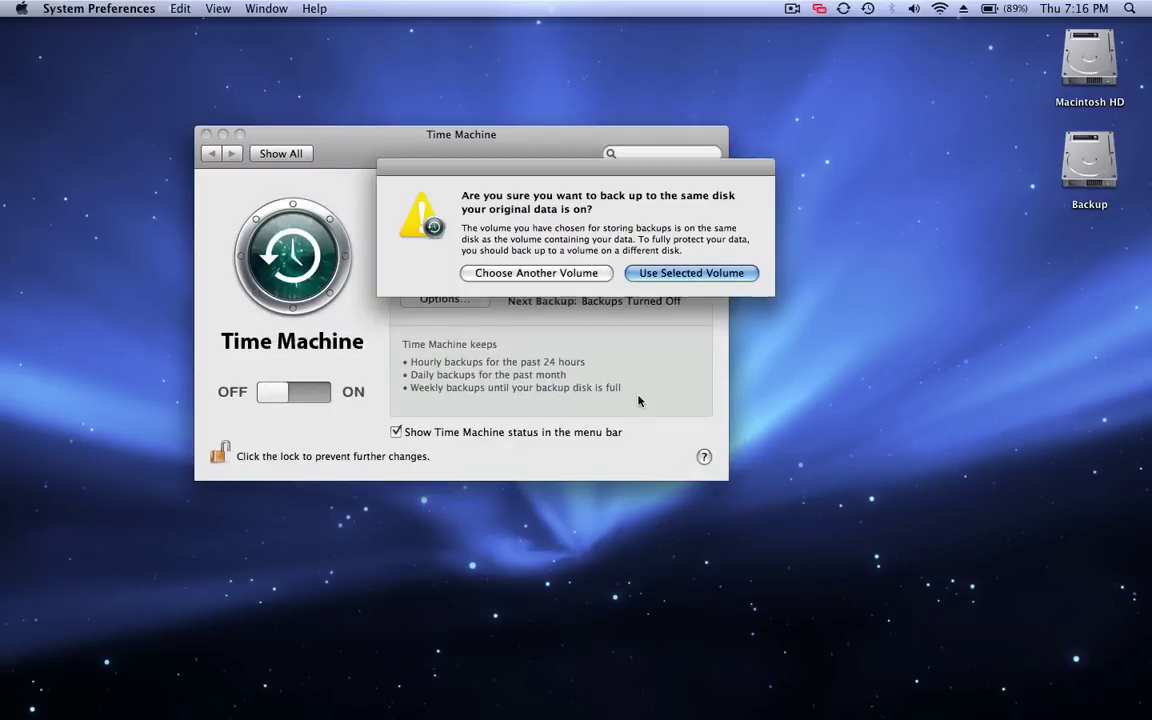
pyautogui.click(674, 273)
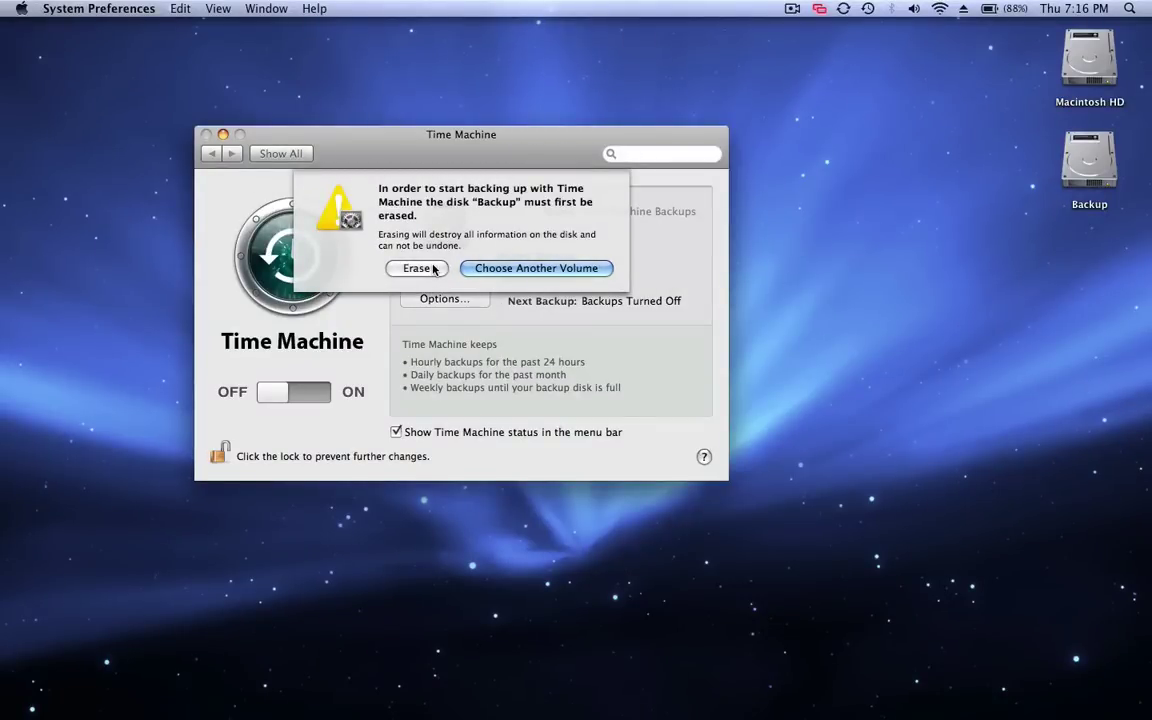
pyautogui.click(433, 269)
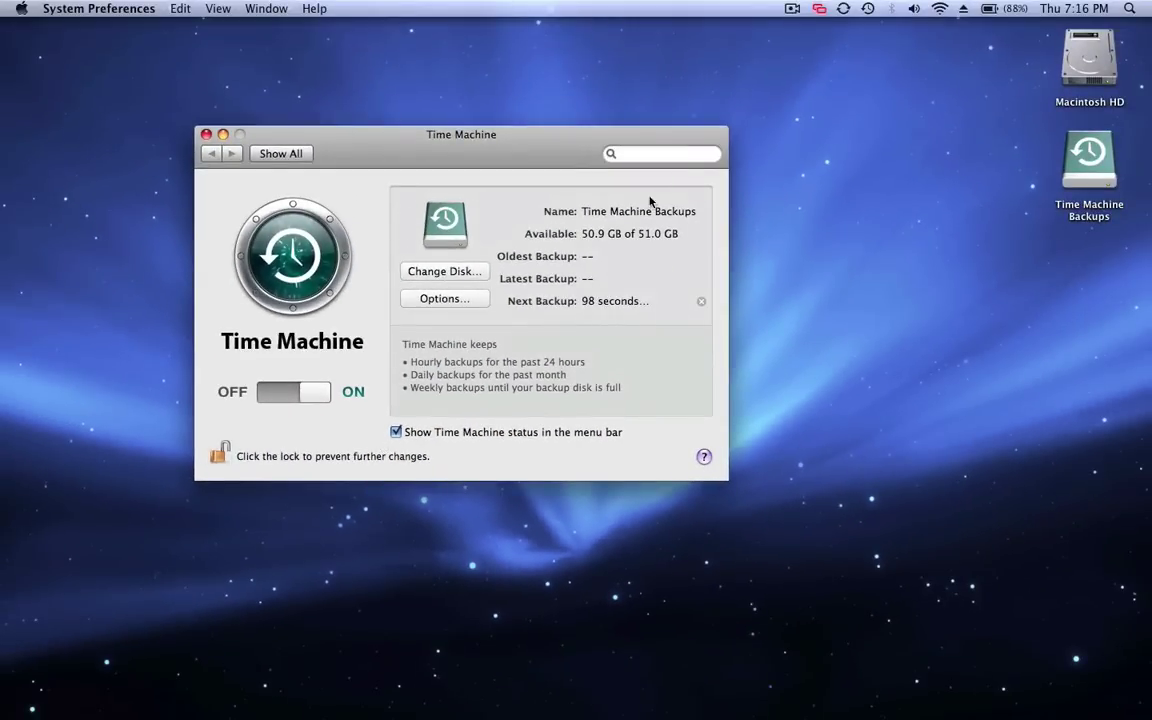
pyautogui.click(868, 8)
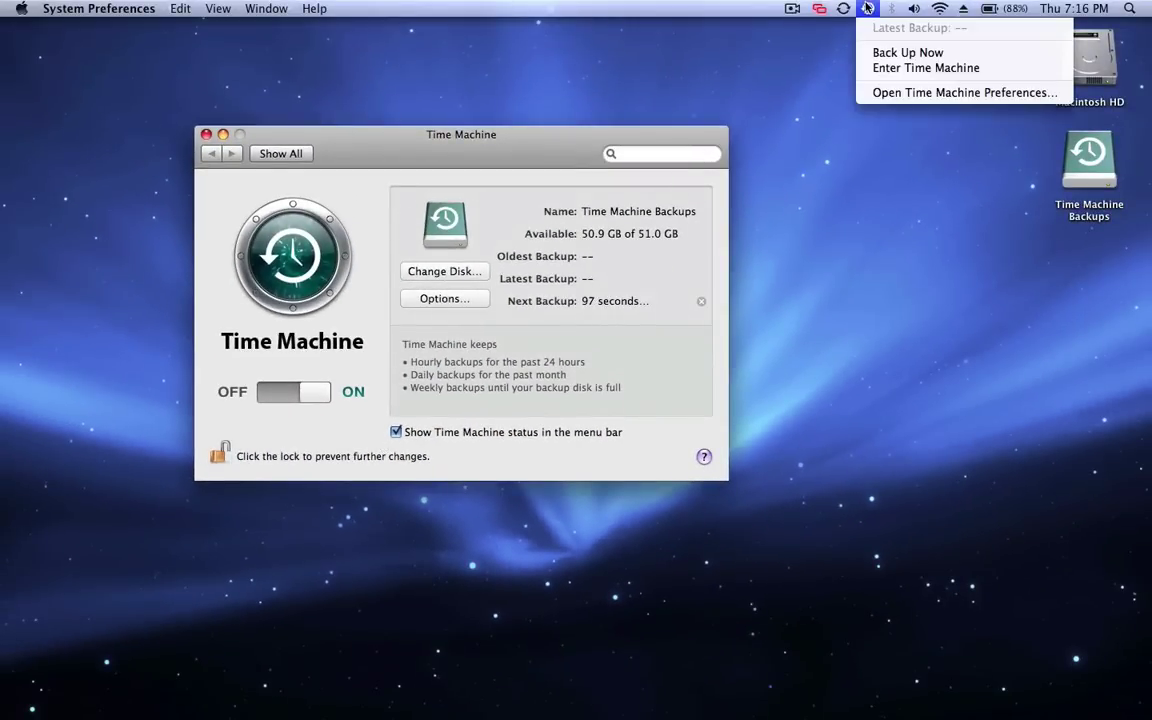
pyautogui.click(886, 53)
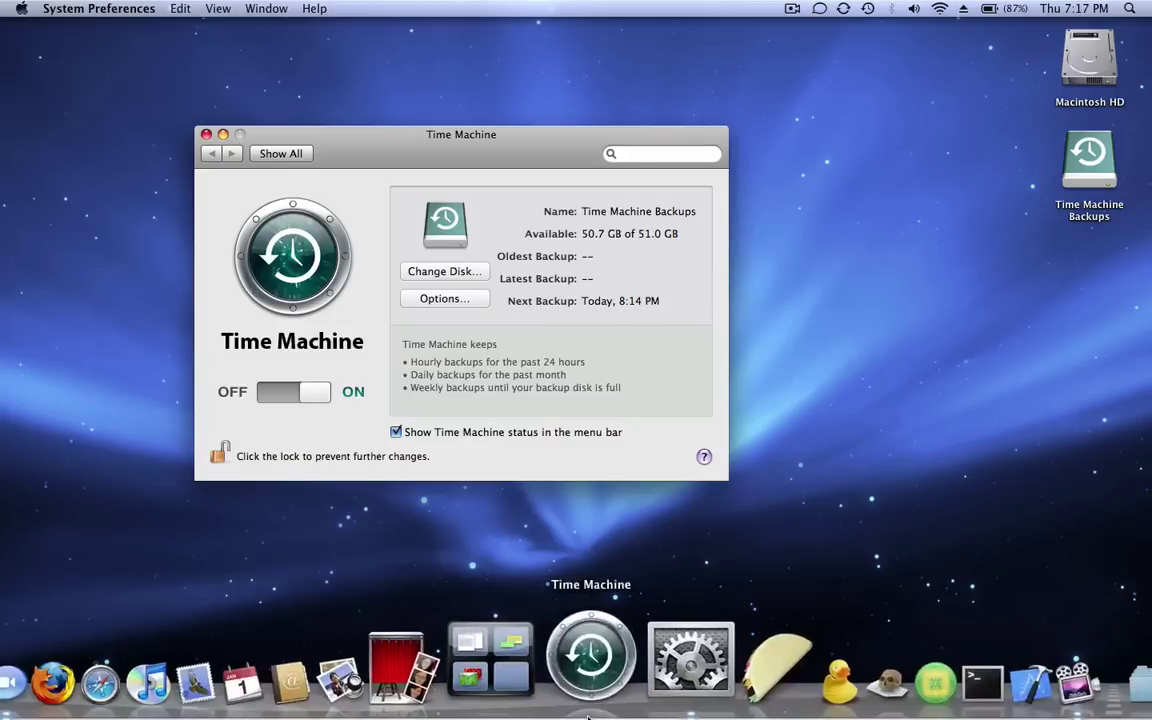
# - Enter Time Machine to browse the Pictures and Documents folders, and leave it, closing the remaining Finder window
pyautogui.click(588, 716)
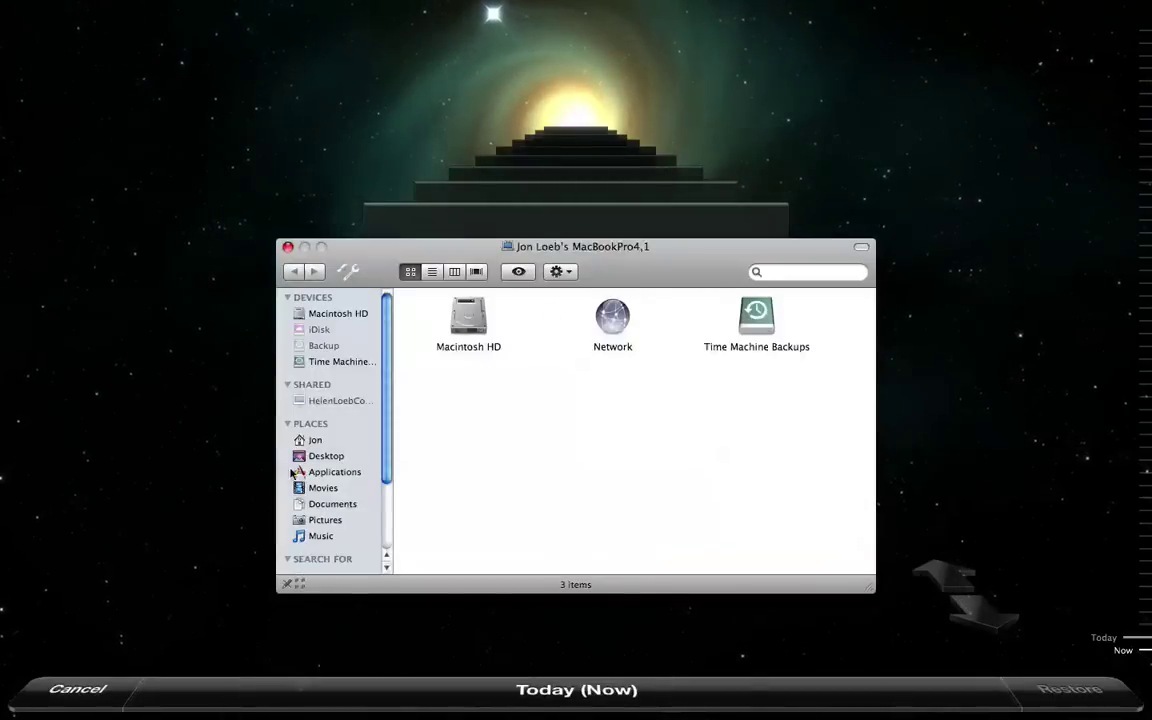
pyautogui.scroll(-3, 348, 430)
pyautogui.click(345, 437)
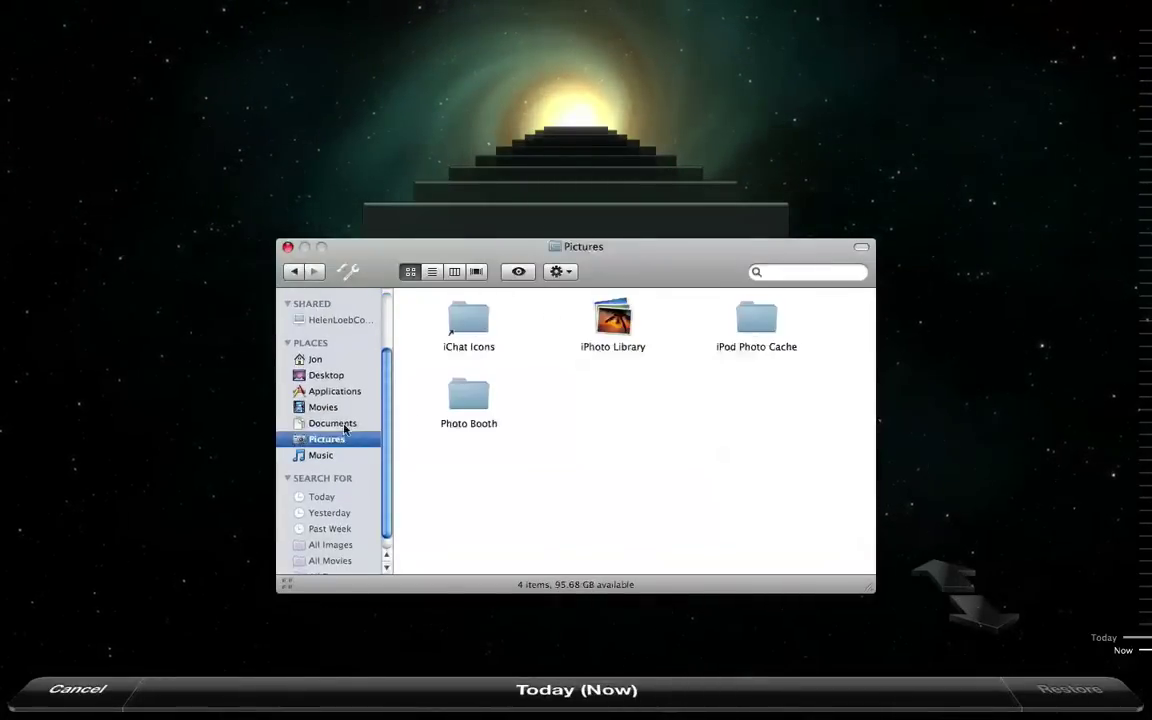
pyautogui.click(345, 423)
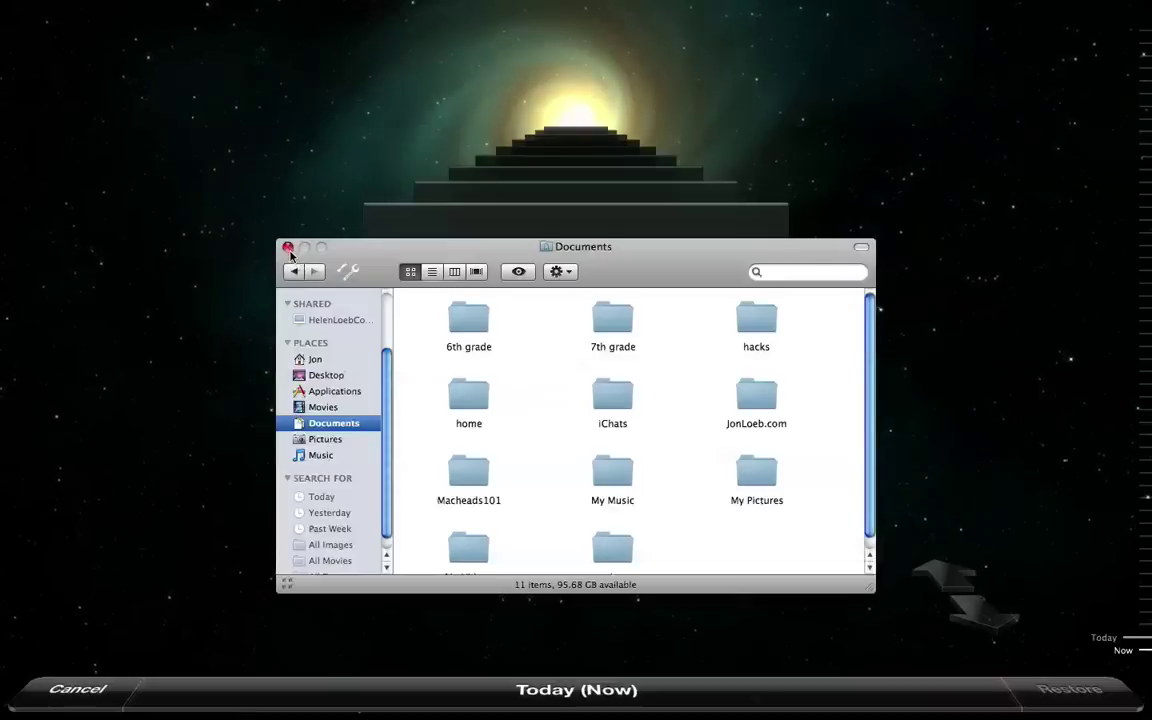
pyautogui.press('Escape')
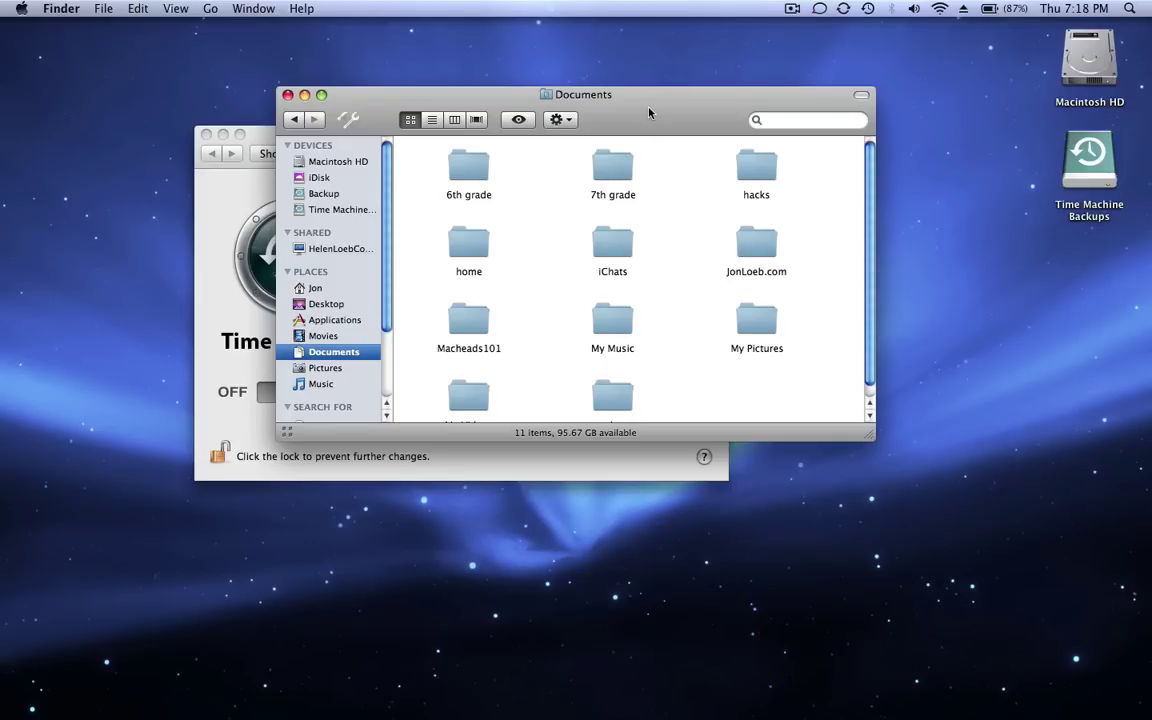
pyautogui.moveTo(648, 112); pyautogui.dragTo(744, 279)
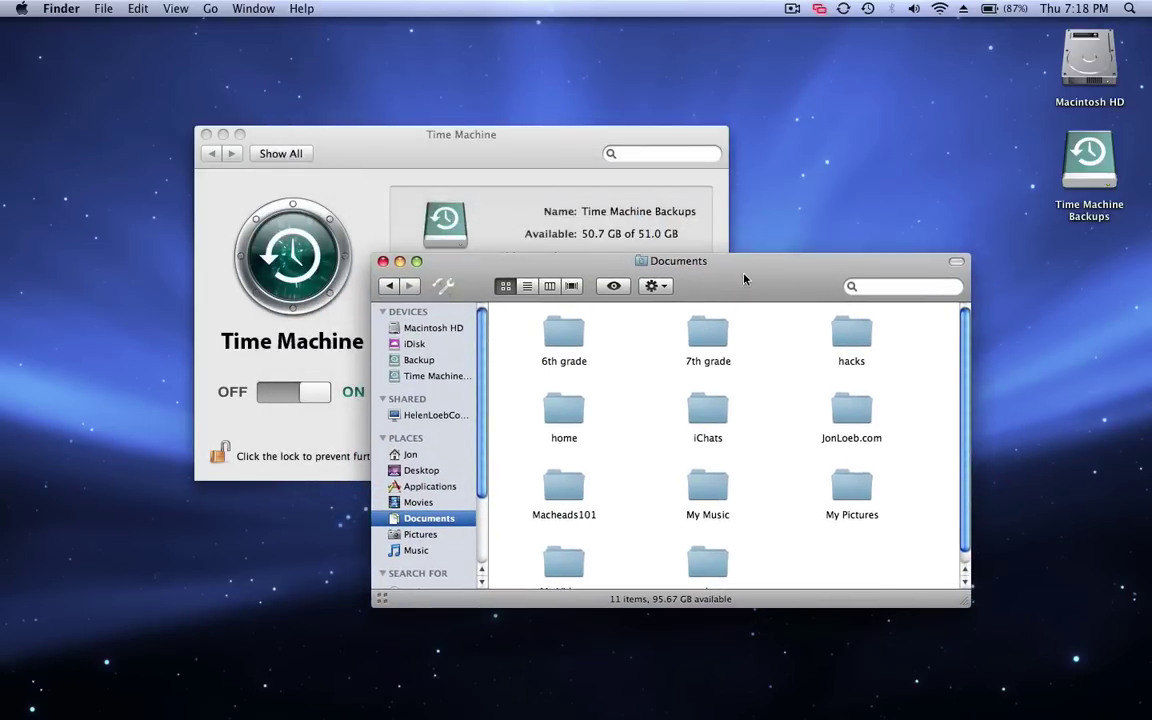
pyautogui.click(383, 261)
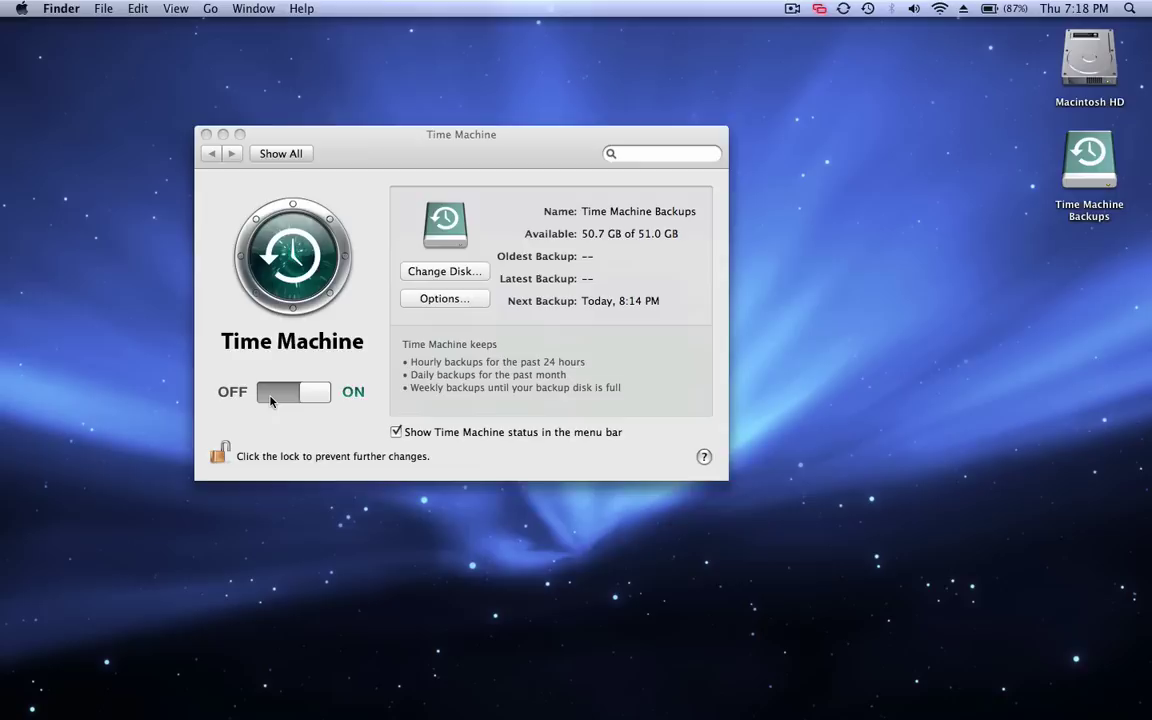
# - Turn Time Machine off and close its preferences
pyautogui.click(270, 398)
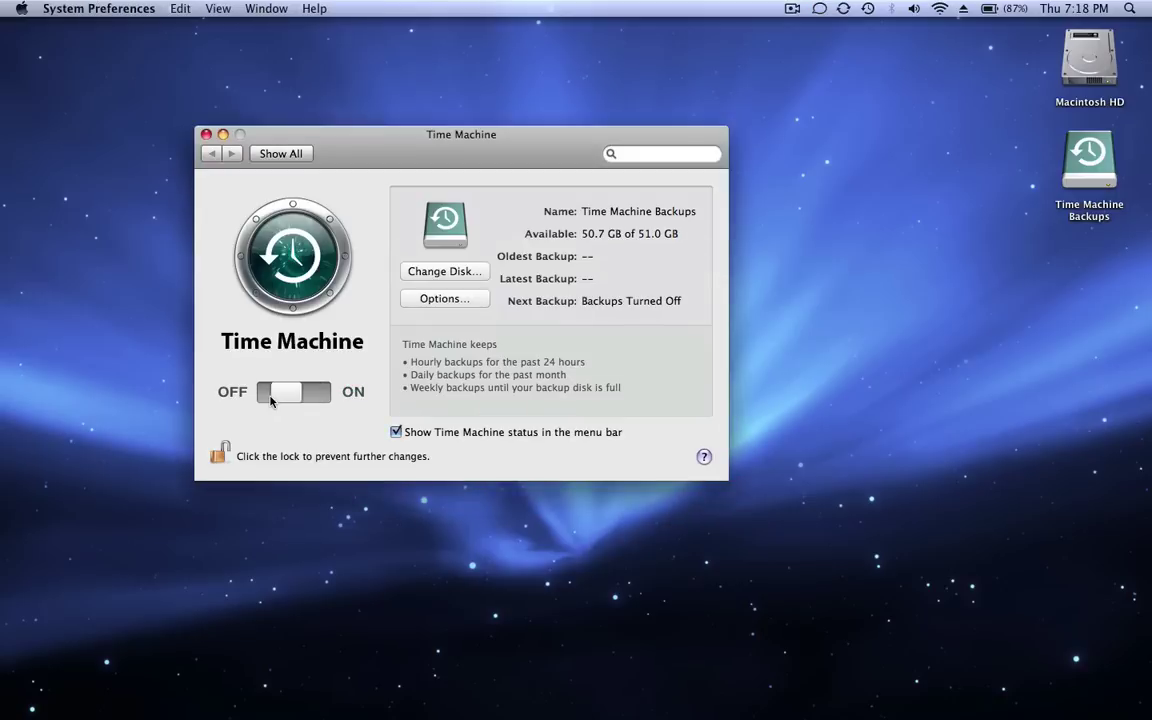
pyautogui.click(205, 134)
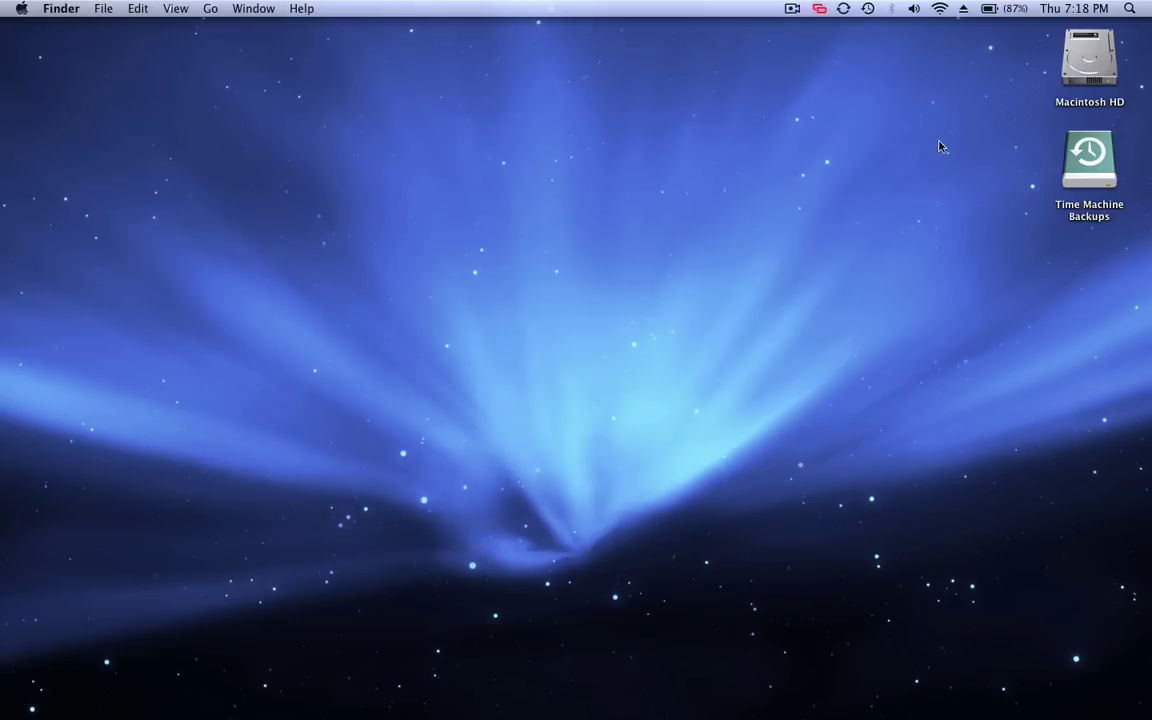
pyautogui.click(1094, 165)
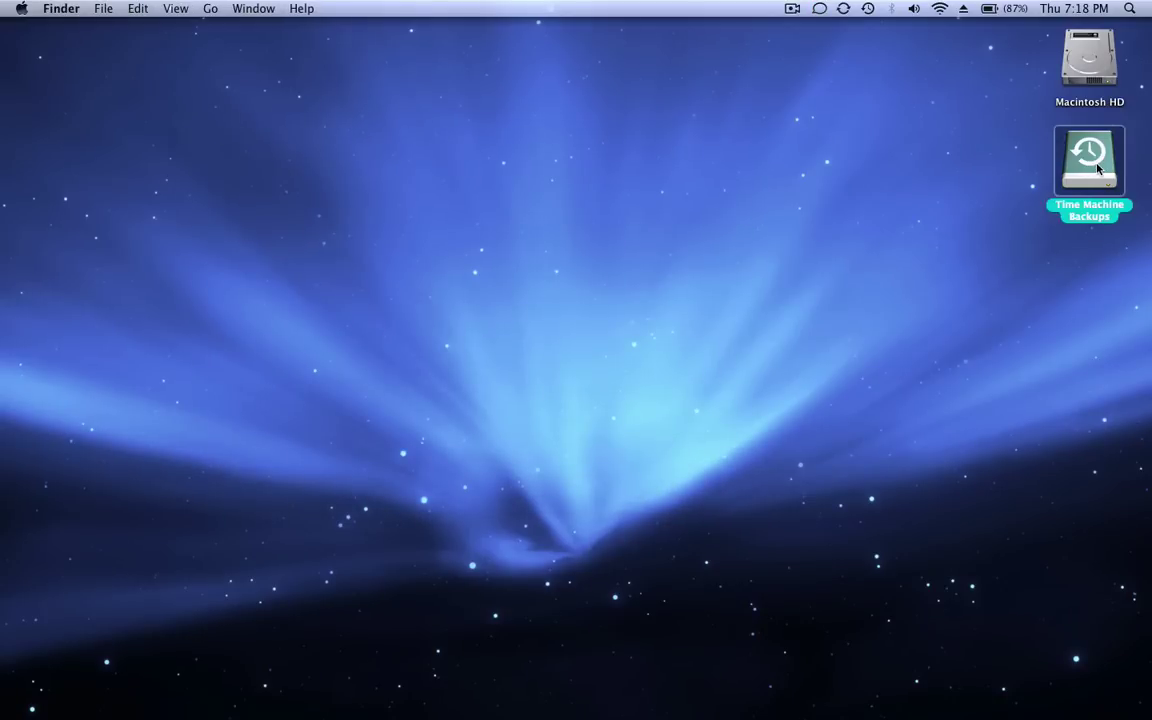
pyautogui.click(1004, 214)
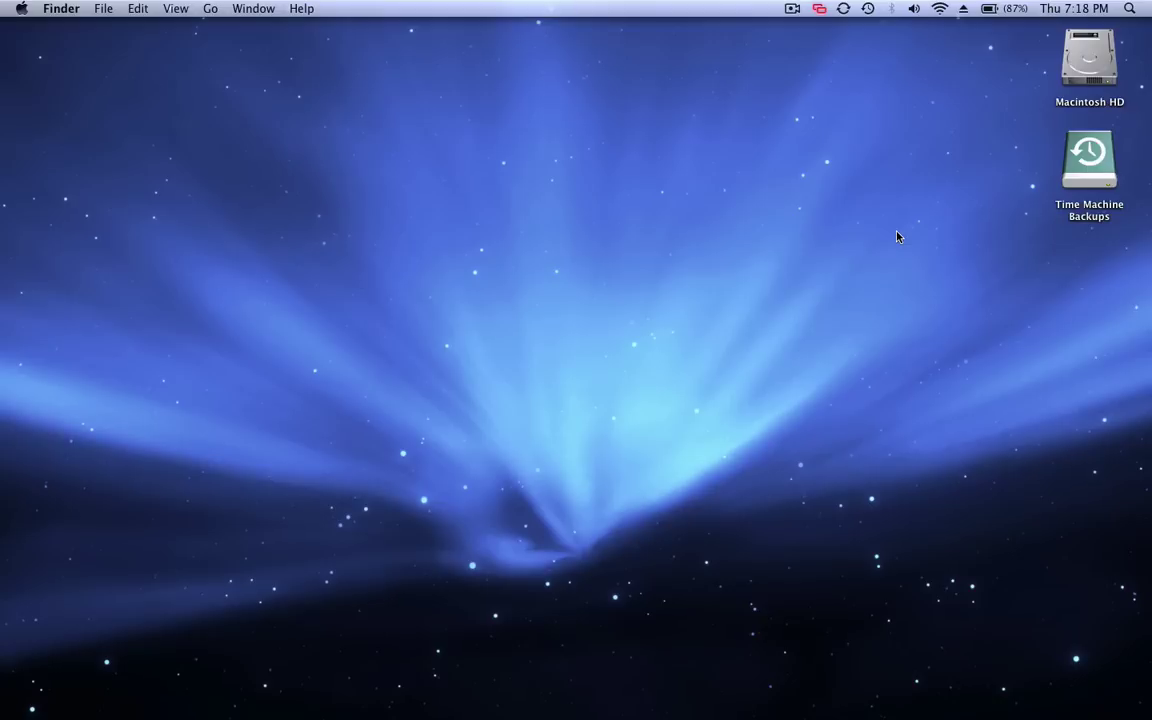
# - Open Disk Utility through a Spotlight search for "disk" and show the erase options for the Time Machine Backups volume
pyautogui.press('super+space')
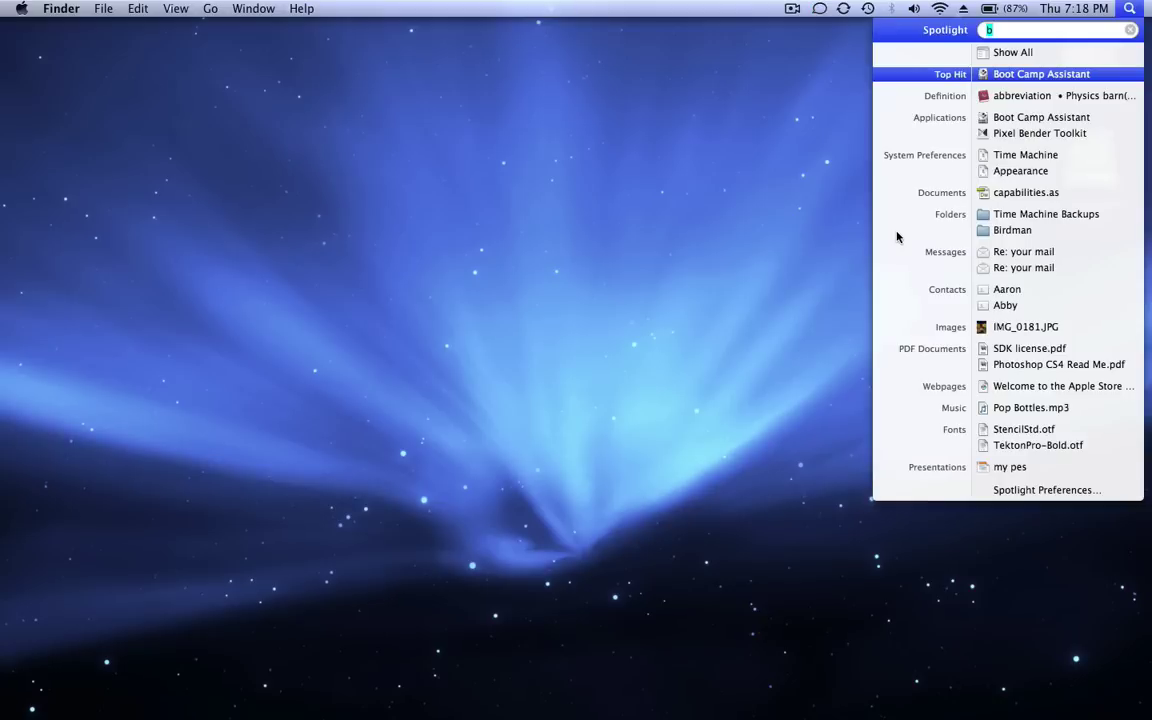
pyautogui.write('disk')
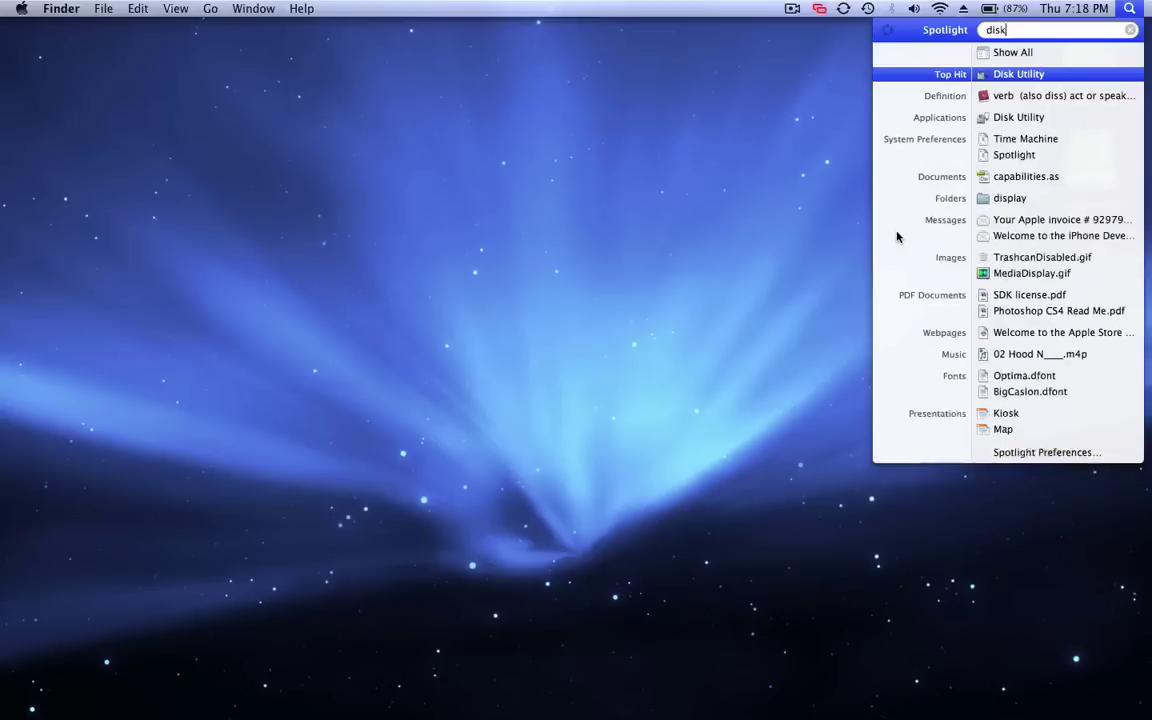
pyautogui.press('Return')
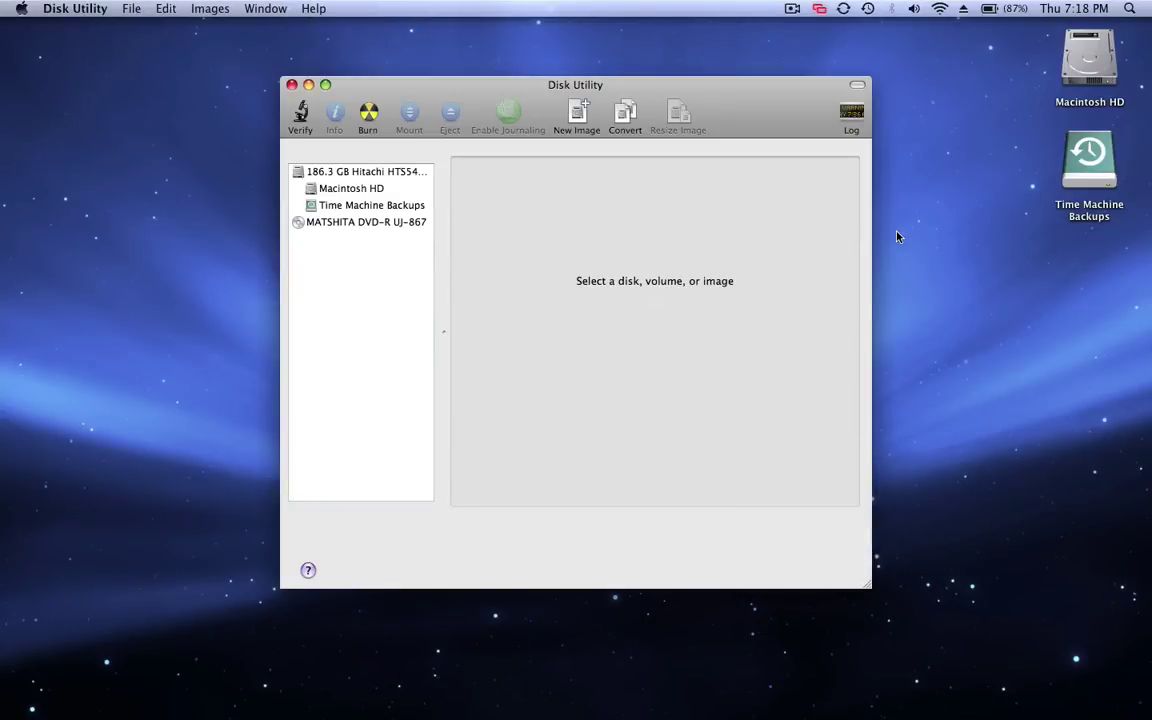
pyautogui.click(366, 207)
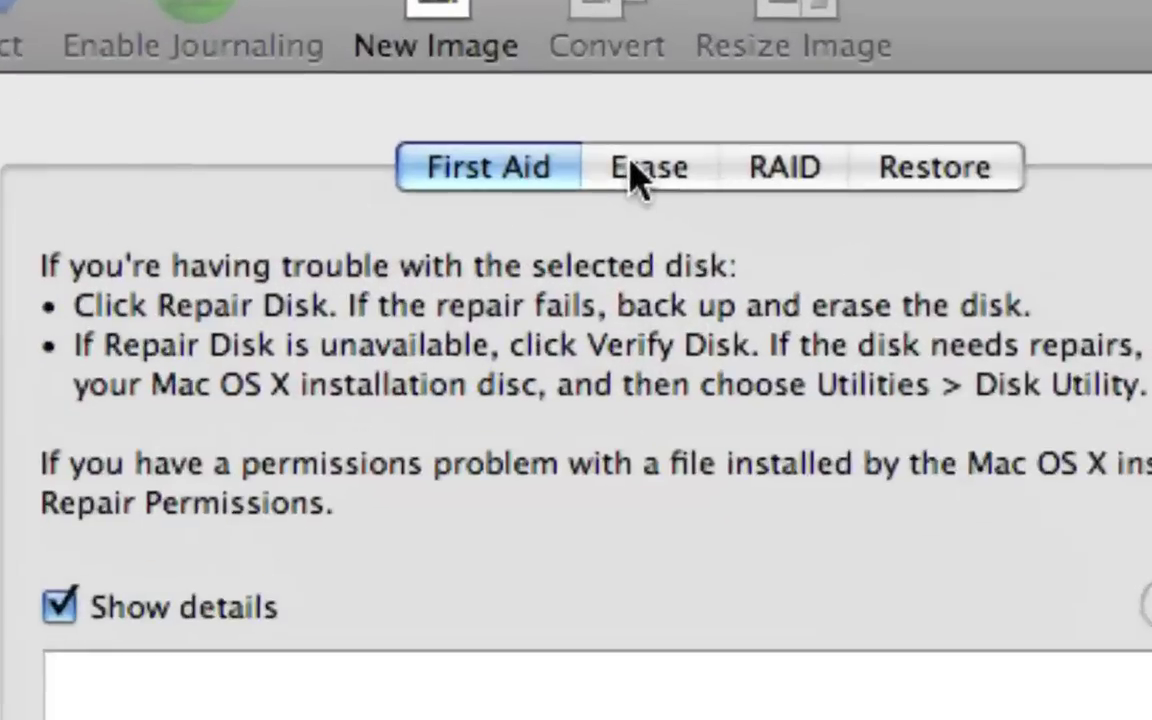
pyautogui.click(632, 164)
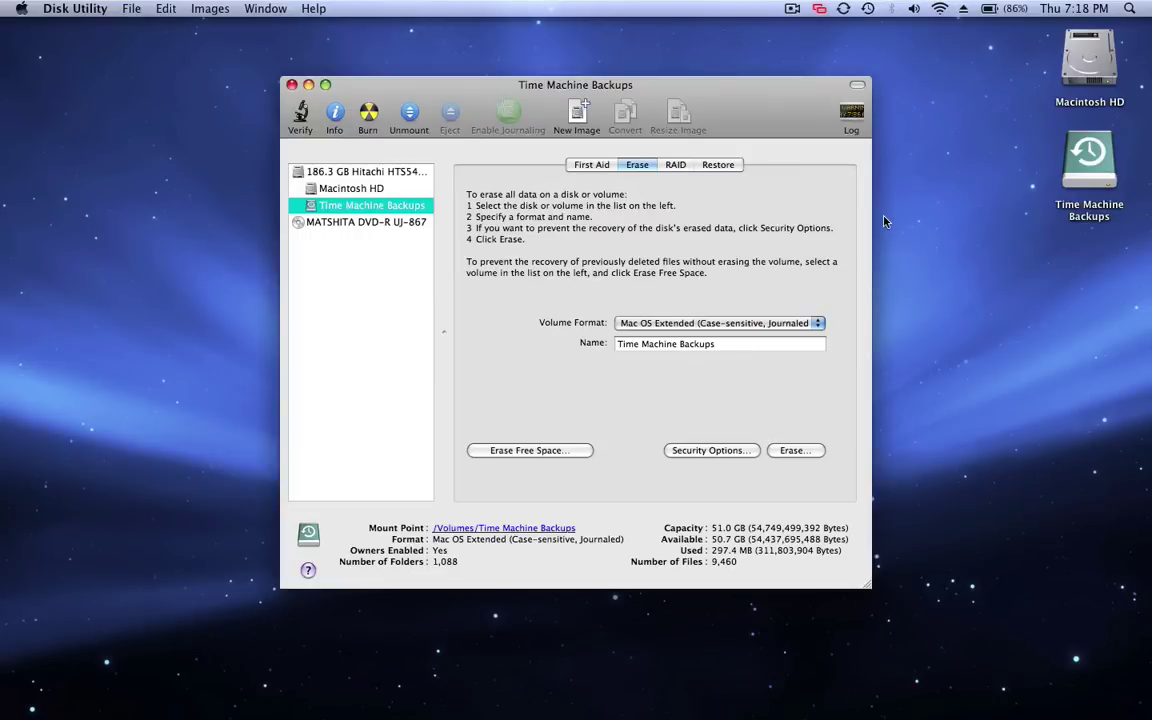
# - Erase the Time Machine Backups volume in MS-DOS (FAT) format under the name "MS- DOS", and quit Disk Utility
pyautogui.click(779, 324)
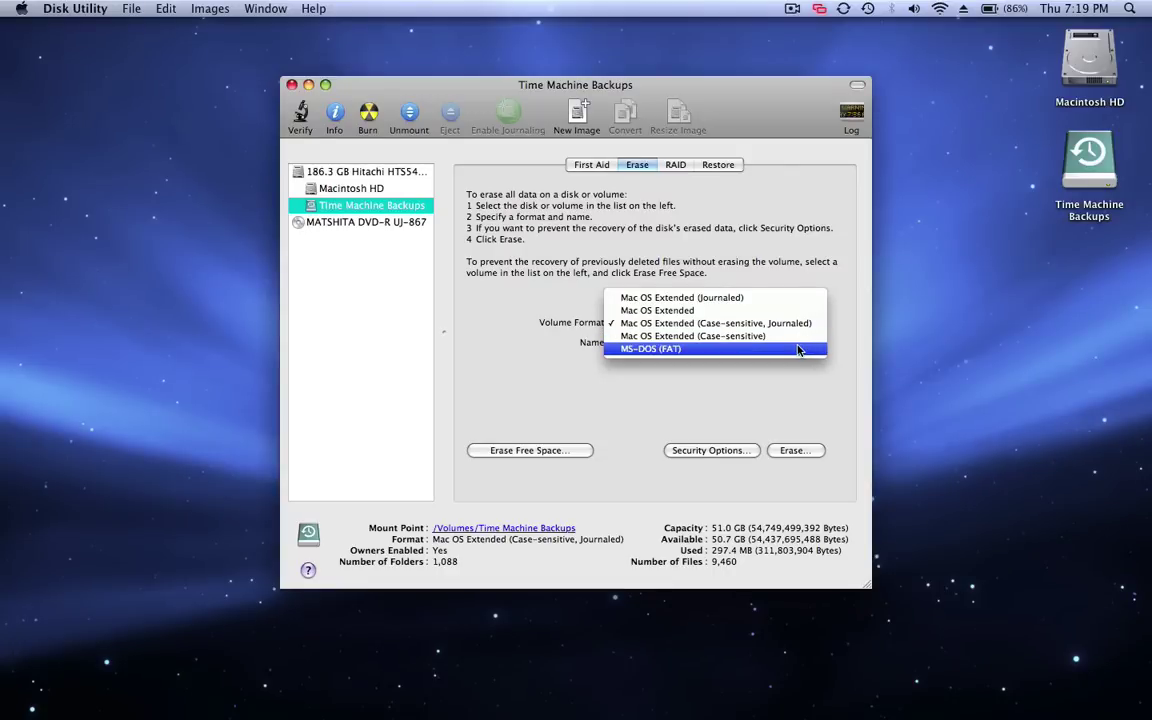
pyautogui.click(798, 349)
pyautogui.press('Tab')
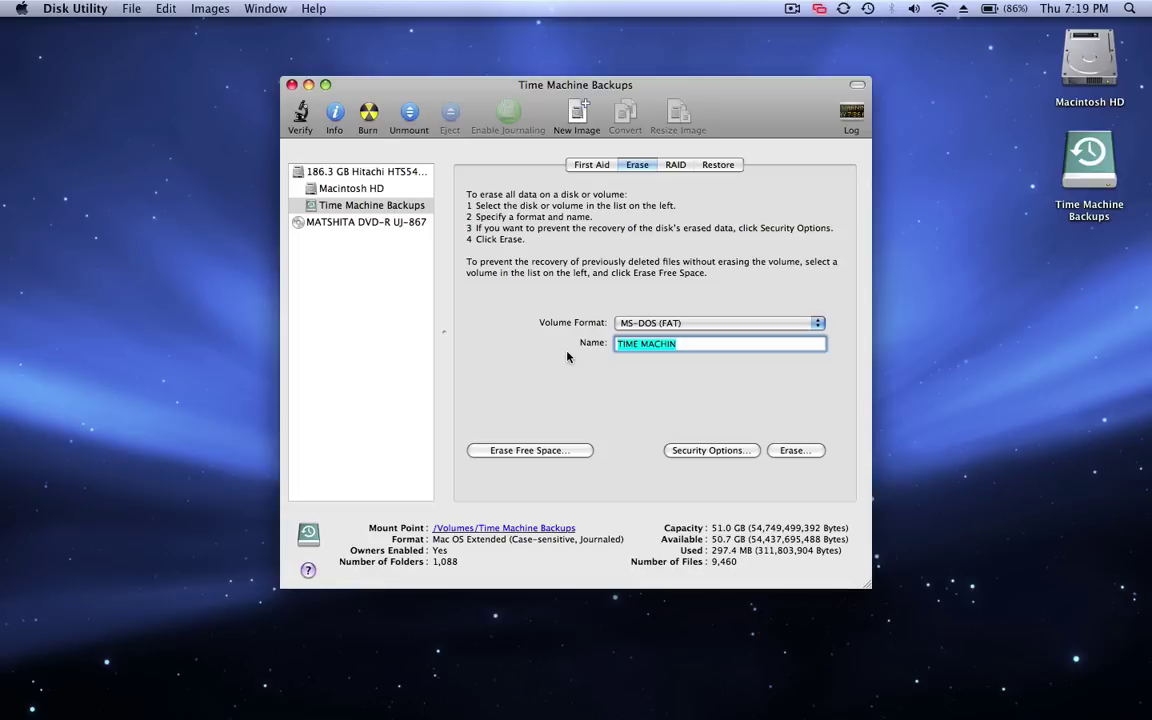
pyautogui.write('MS')
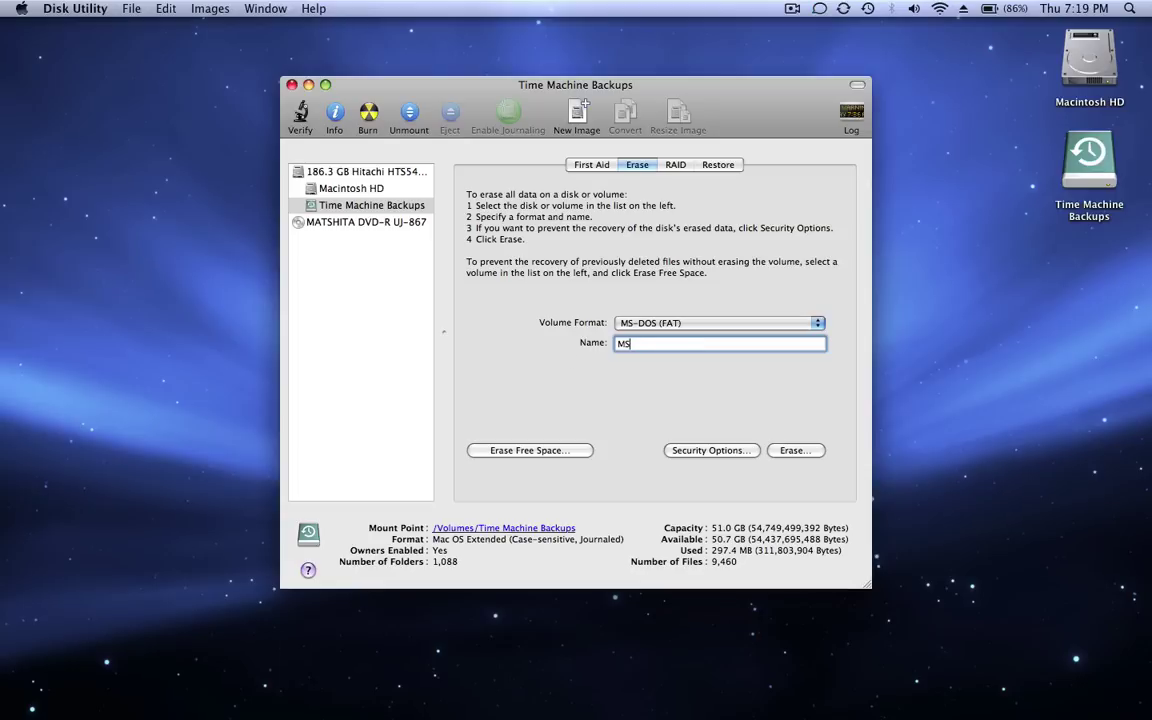
pyautogui.write('- DOS')
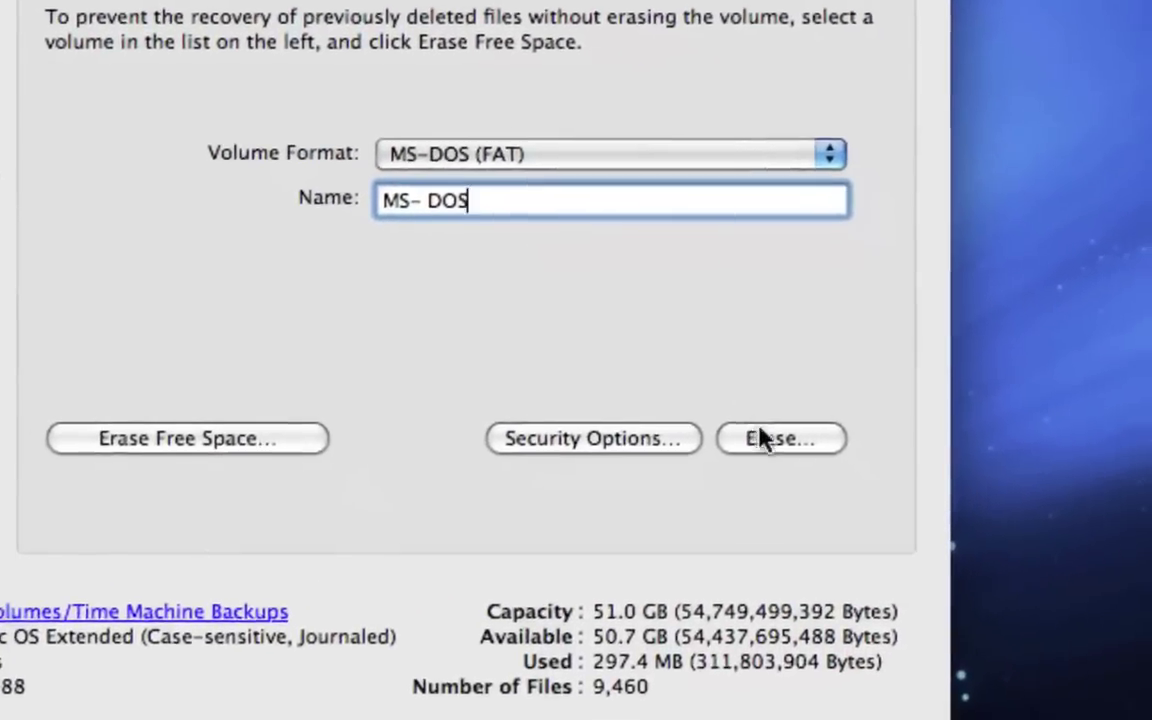
pyautogui.click(763, 439)
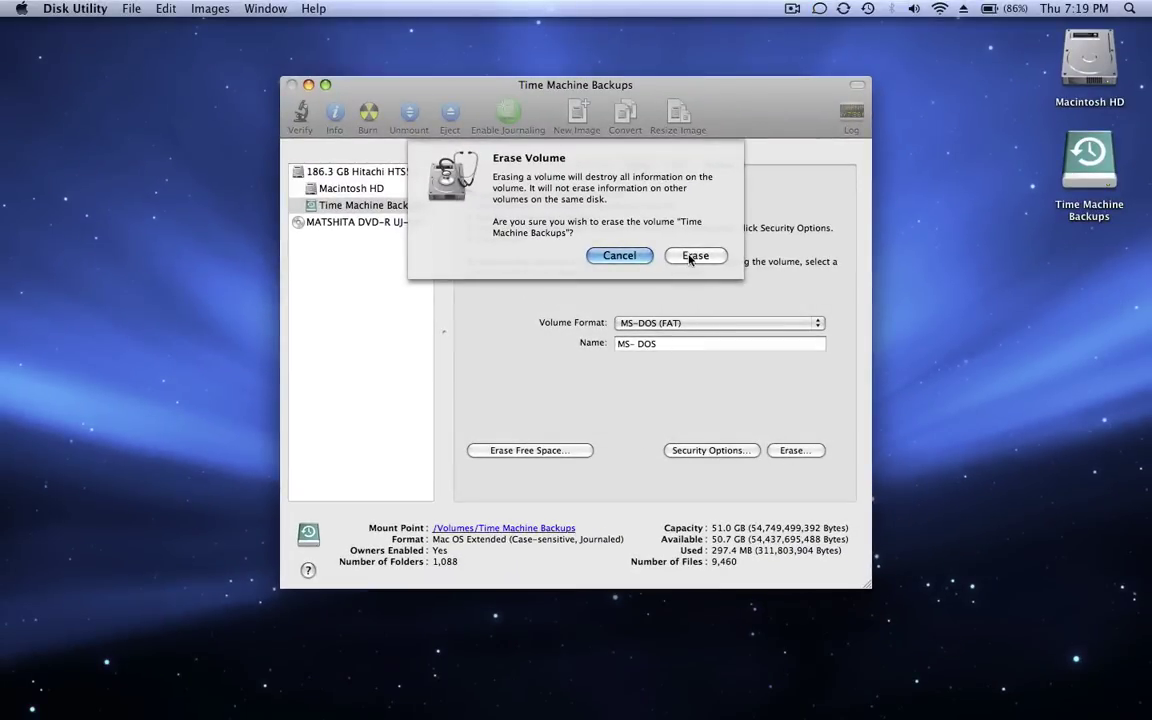
pyautogui.click(694, 256)
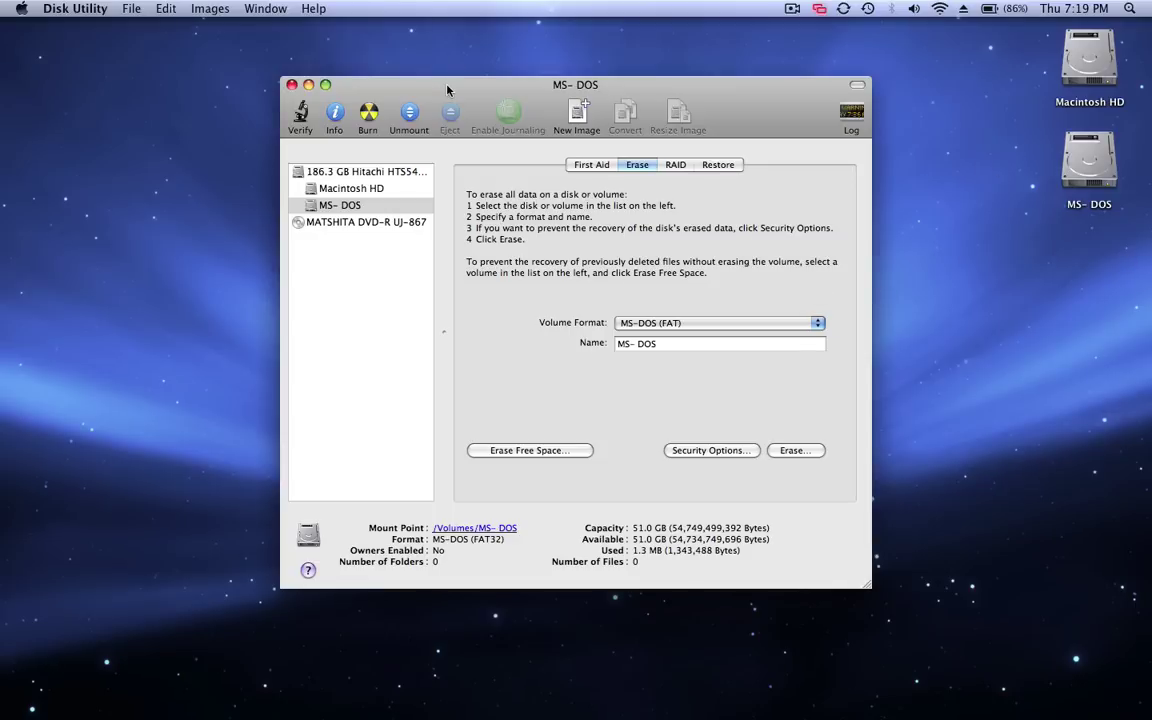
pyautogui.press('super+q')
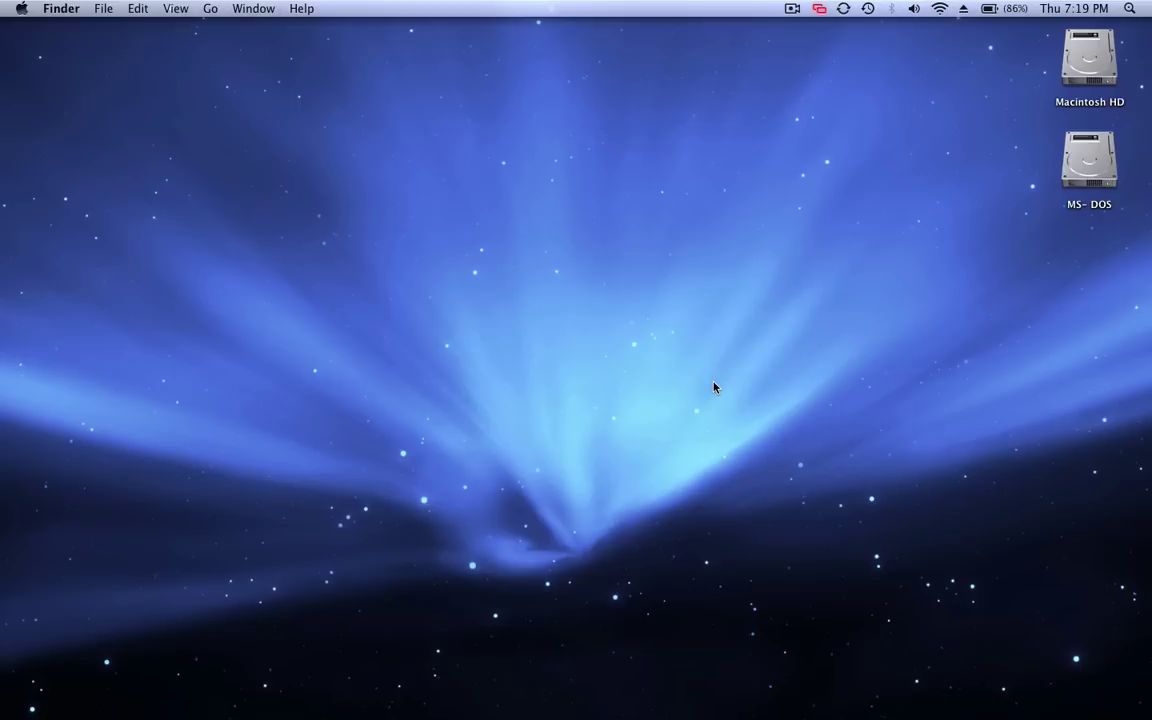
# - Open Boot Camp Assistant through a Spotlight search for "boo" and proceed with the task to create or remove a Windows partition
pyautogui.press('super+space')
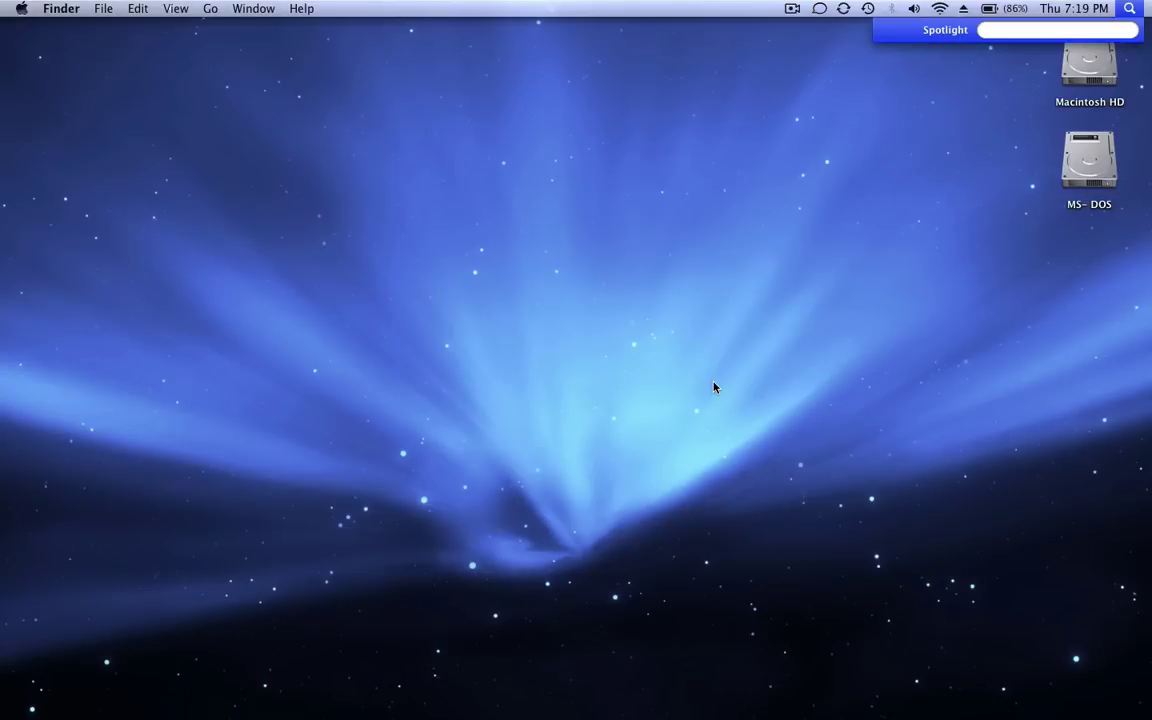
pyautogui.write('bo')
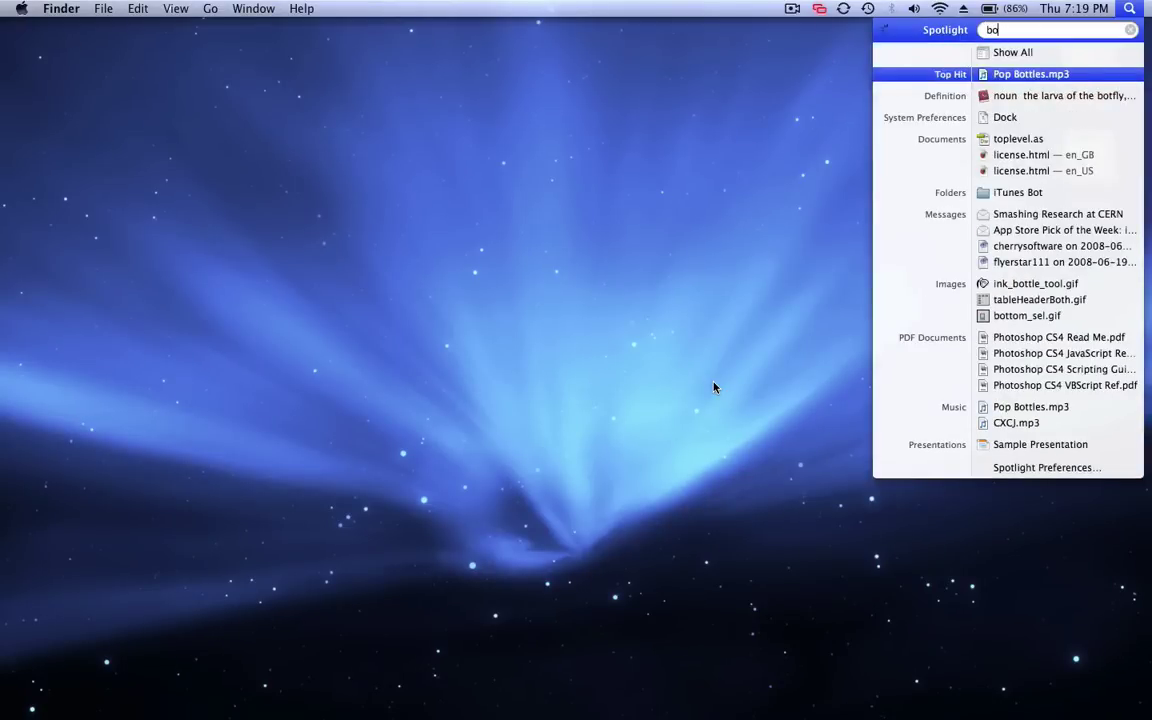
pyautogui.write('o')
pyautogui.press('Return')
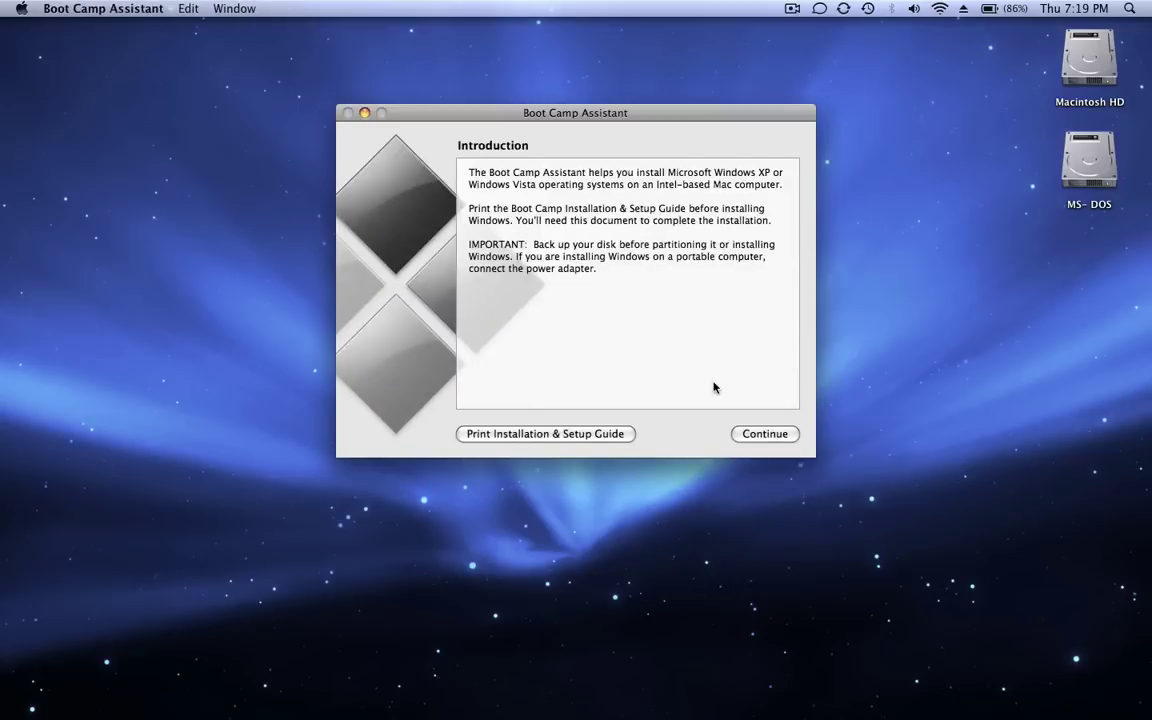
pyautogui.click(754, 434)
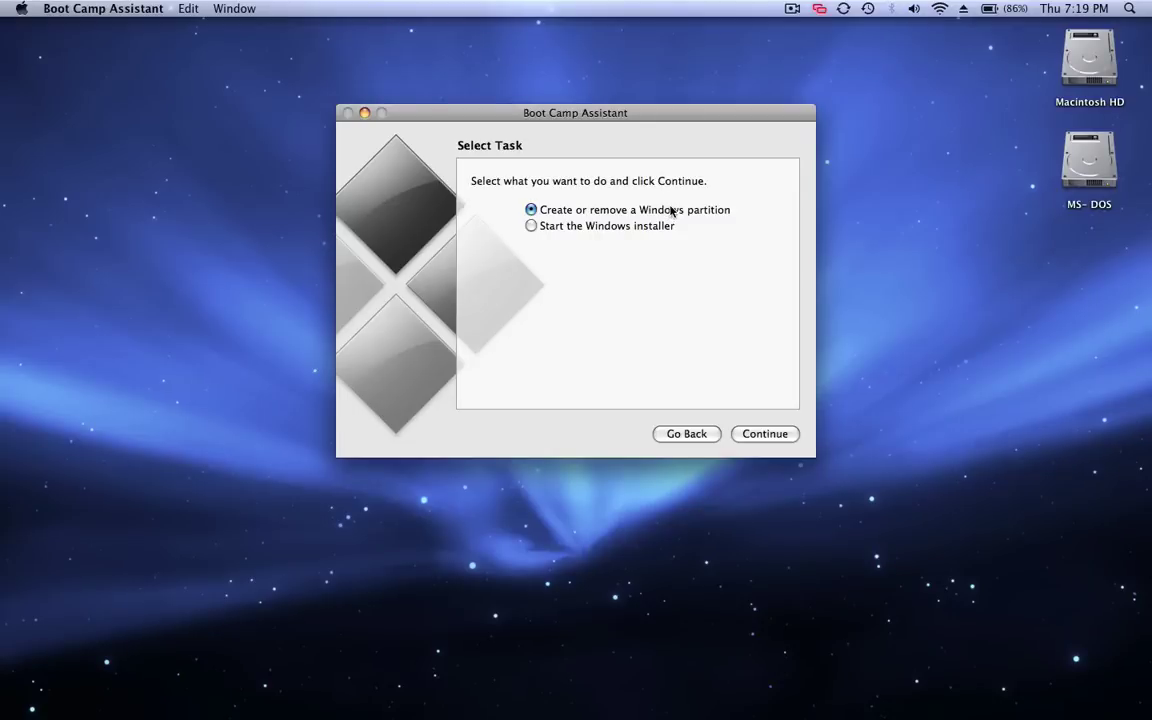
pyautogui.click(764, 432)
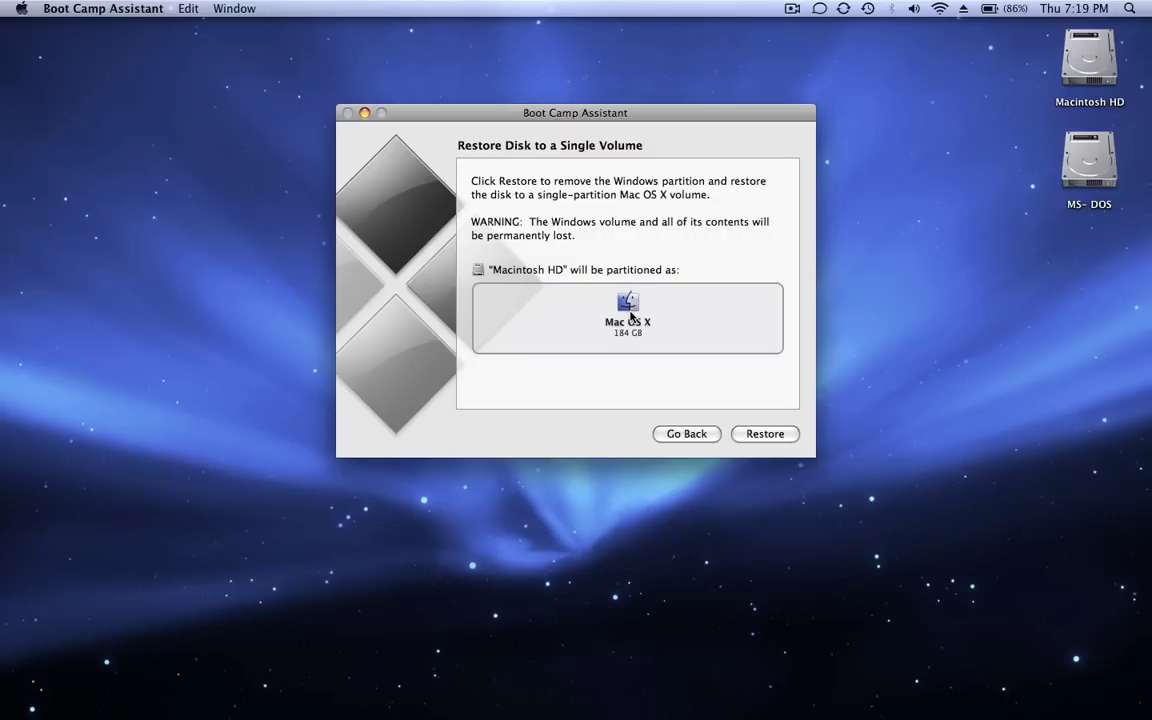
pyautogui.click(1068, 62)
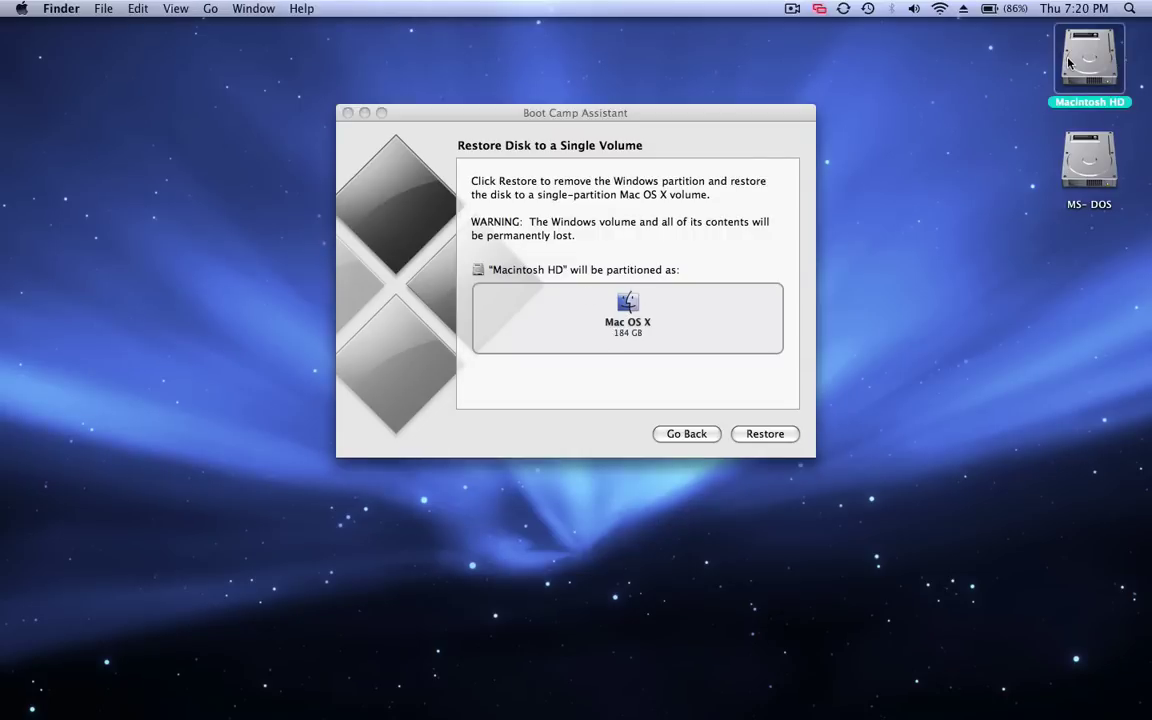
pyautogui.click(874, 252)
pyautogui.click(766, 265)
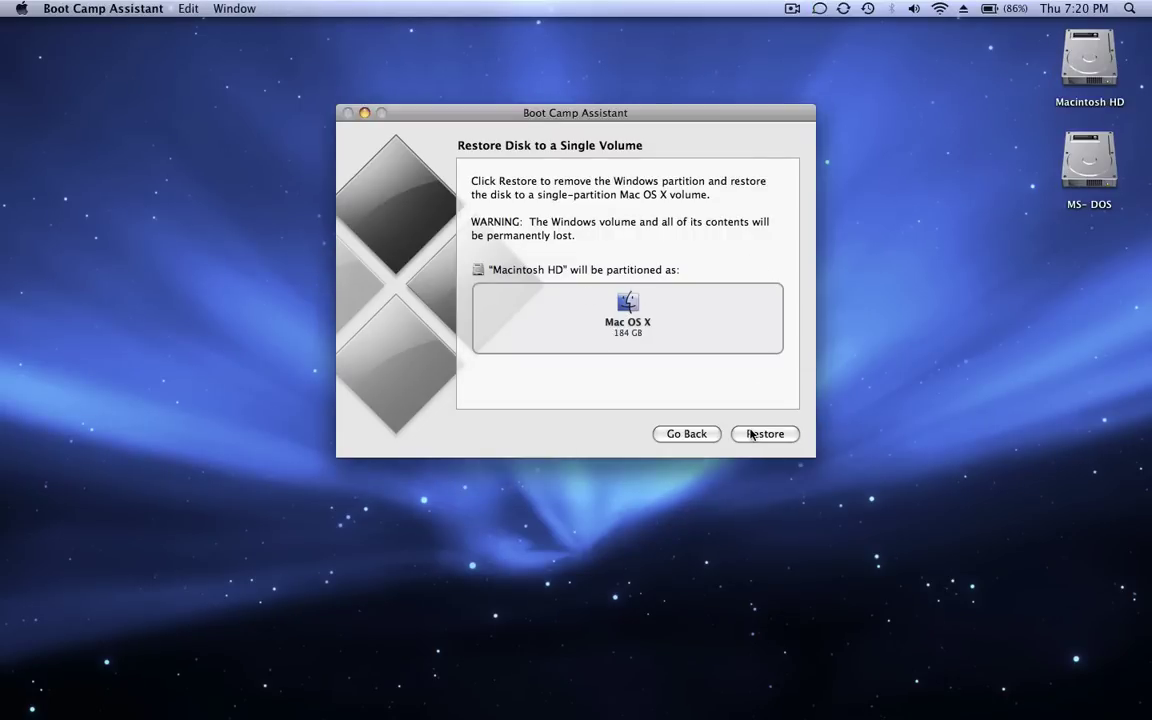
# - Restore the disk to a single Mac OS X volume, authorising it with the account password, and quit Boot Camp Assistant
pyautogui.click(750, 434)
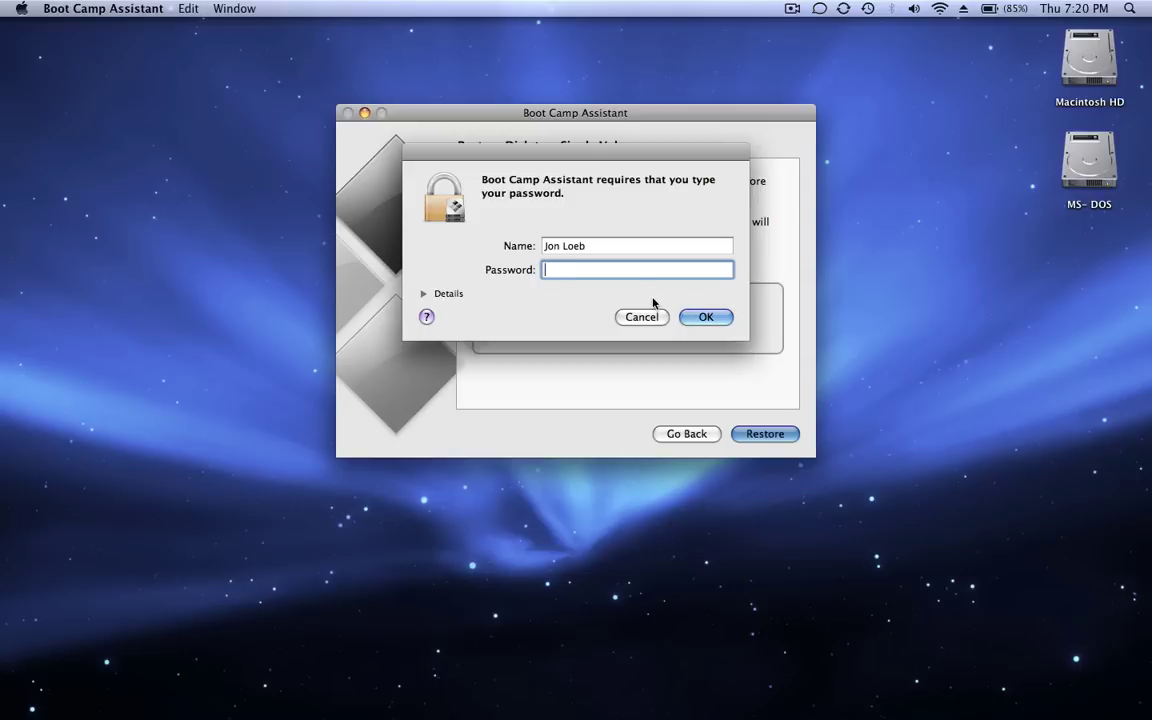
pyautogui.write('•••••••••')
pyautogui.press('Return')
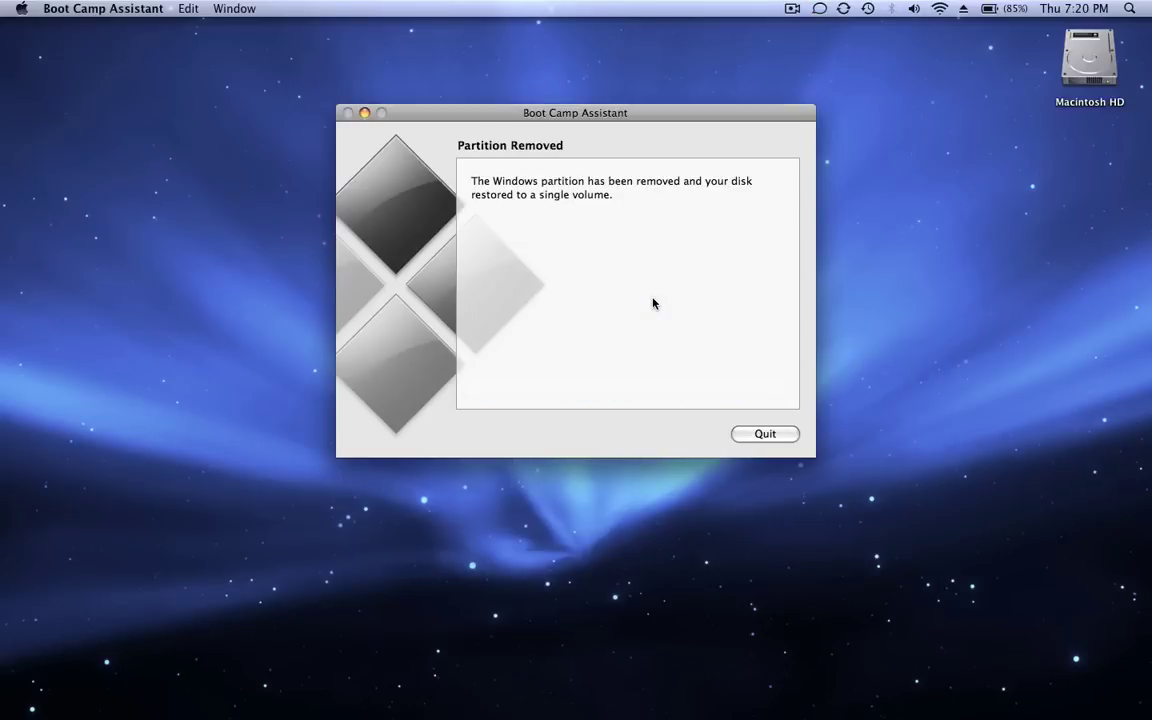
pyautogui.click(765, 434)
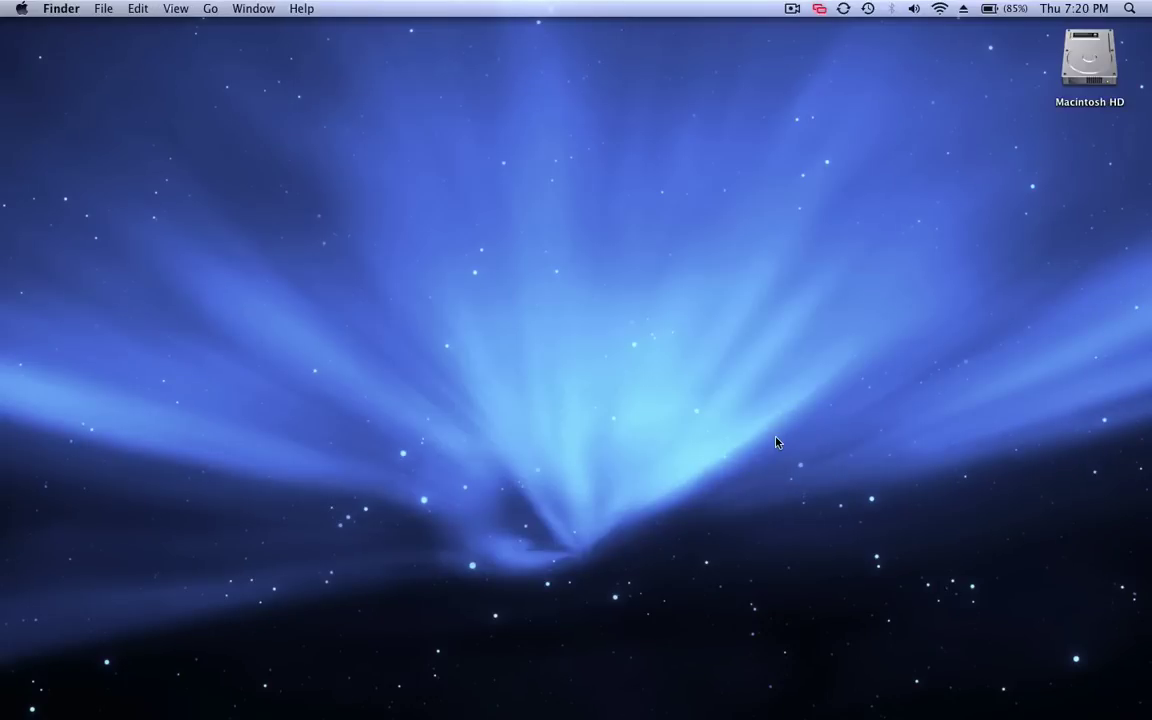